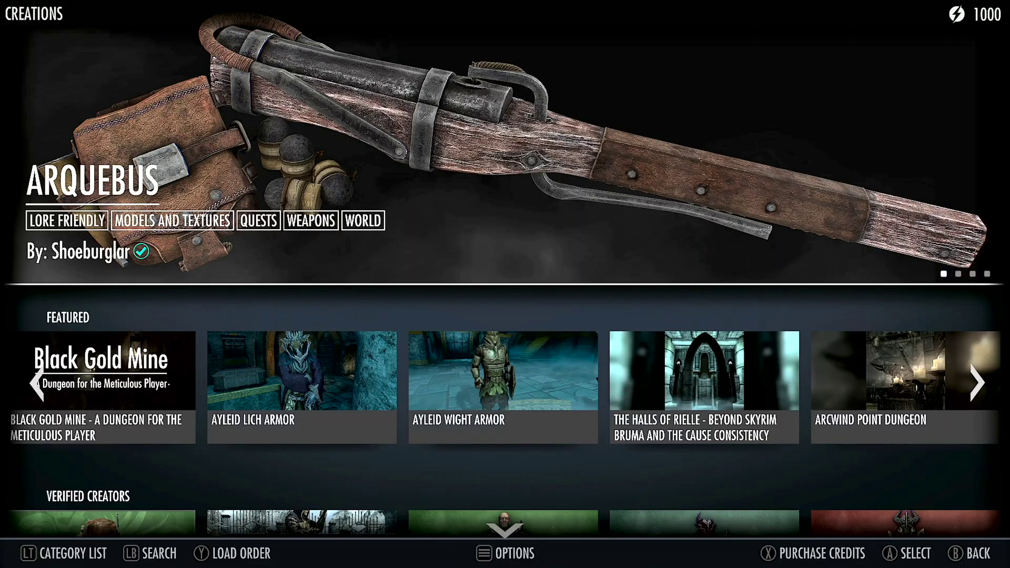
- Filter the creations to Xbox, sort newest first, and move to the Next-Gen High Settings mod
key(Down)
key(Down)
key(Down)
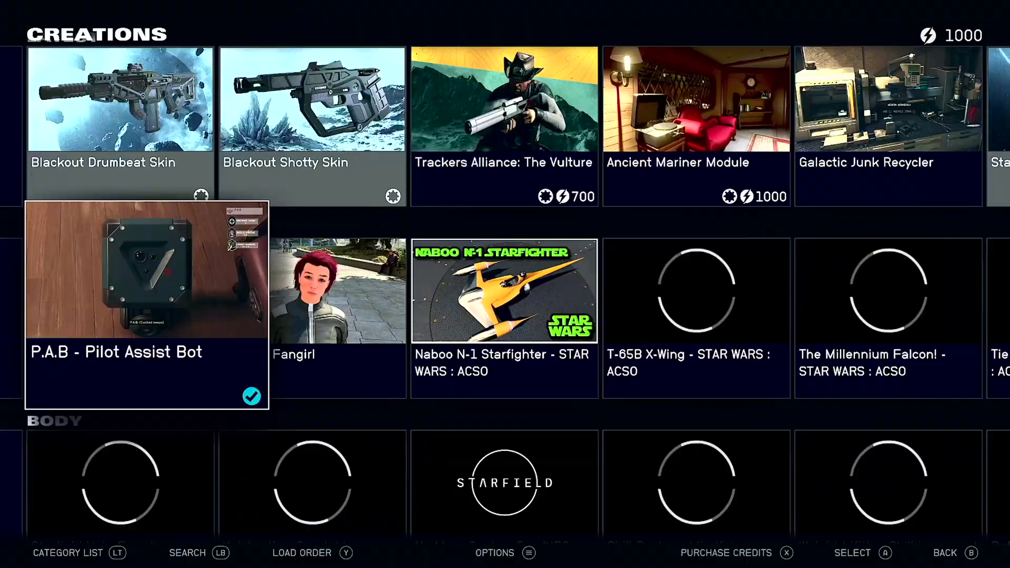
key(Down)
key(Down)
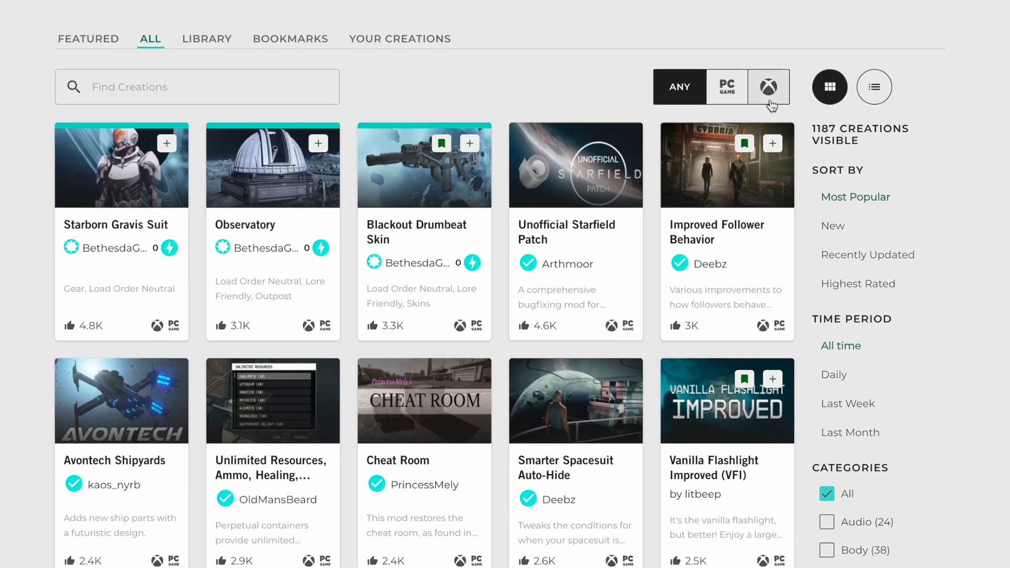
click(770, 79)
click(835, 216)
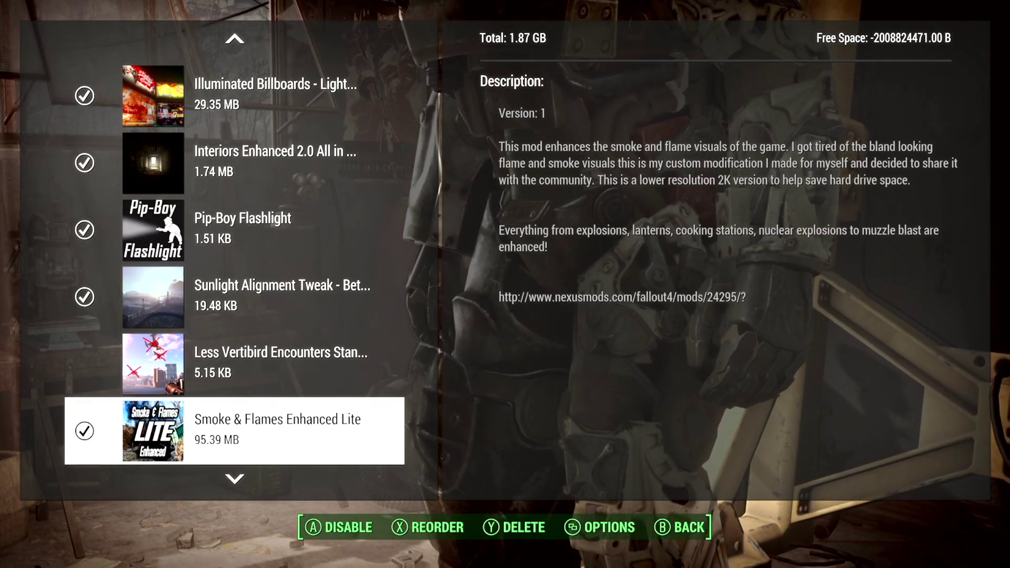
key(Down)
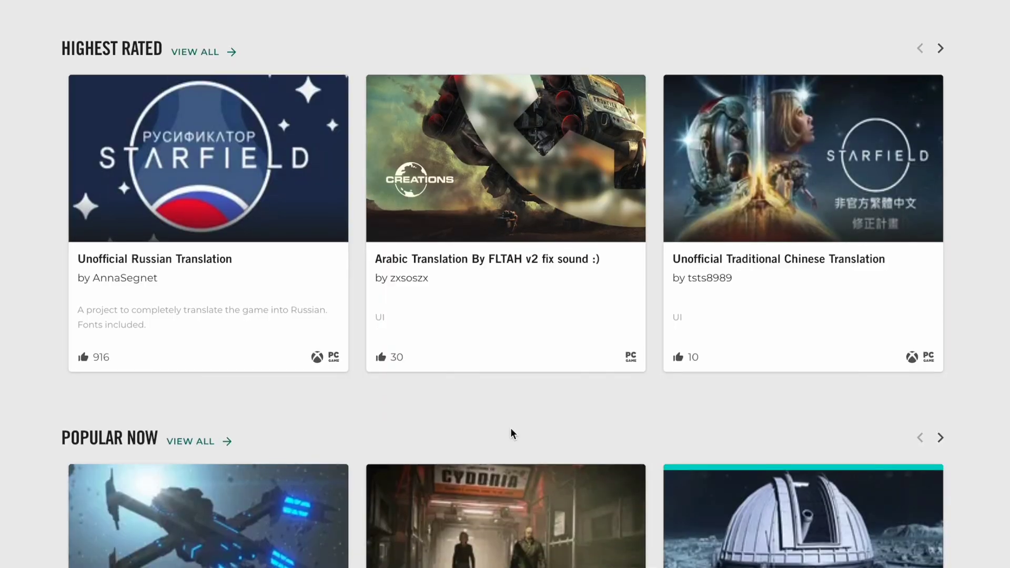
- Open the account options panel from the avatar and scroll the page grid
scroll(510, 427, down, 10)
scroll(511, 427, up, 10)
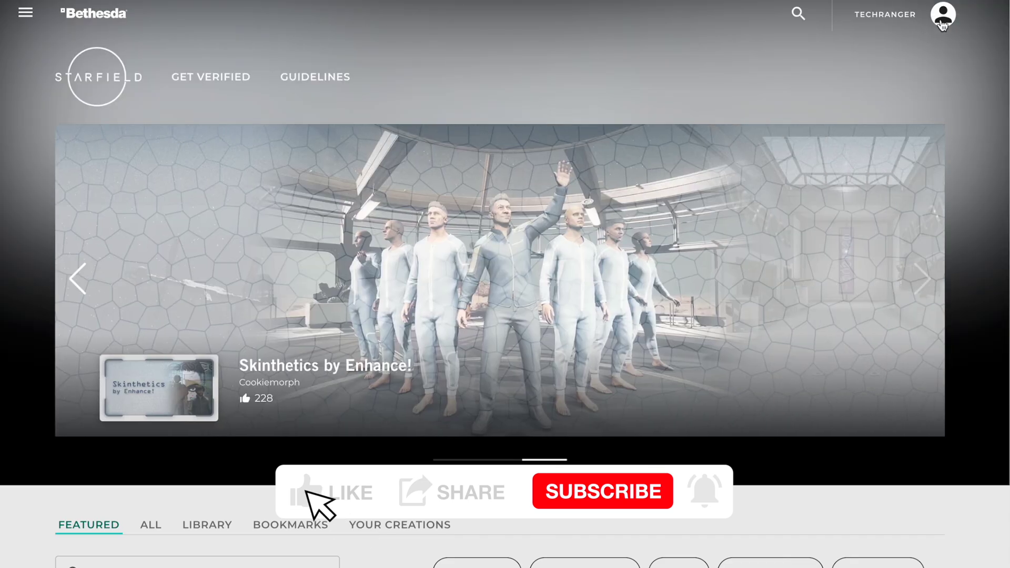
click(942, 17)
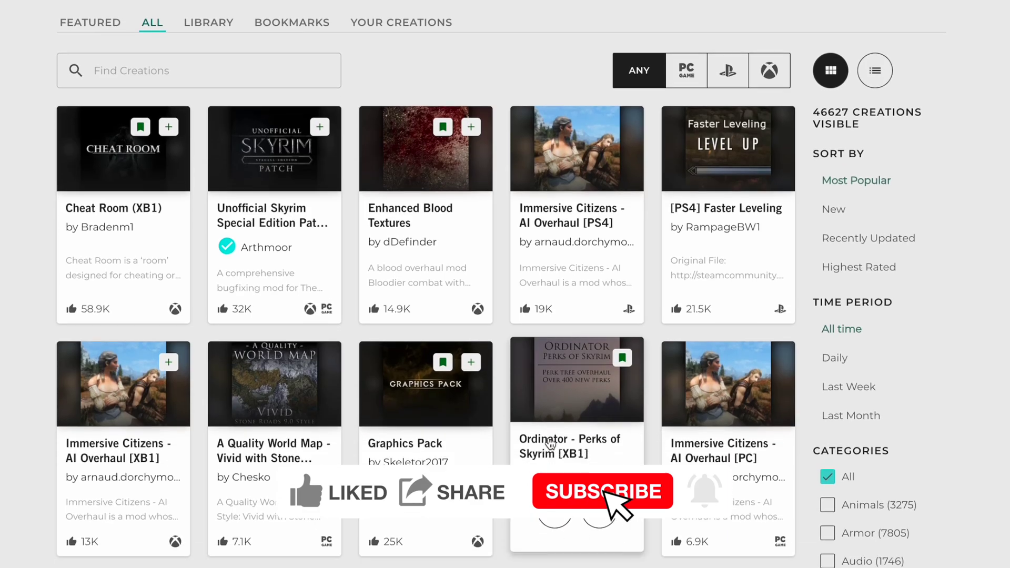
scroll(550, 443, down, 8)
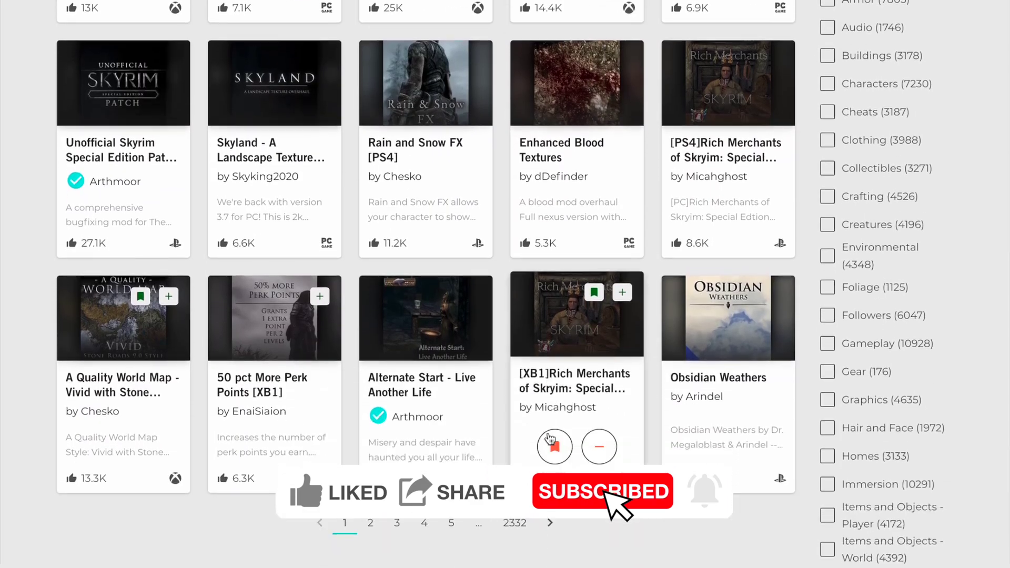
scroll(205, 321, up, 1)
scroll(205, 321, up, 2)
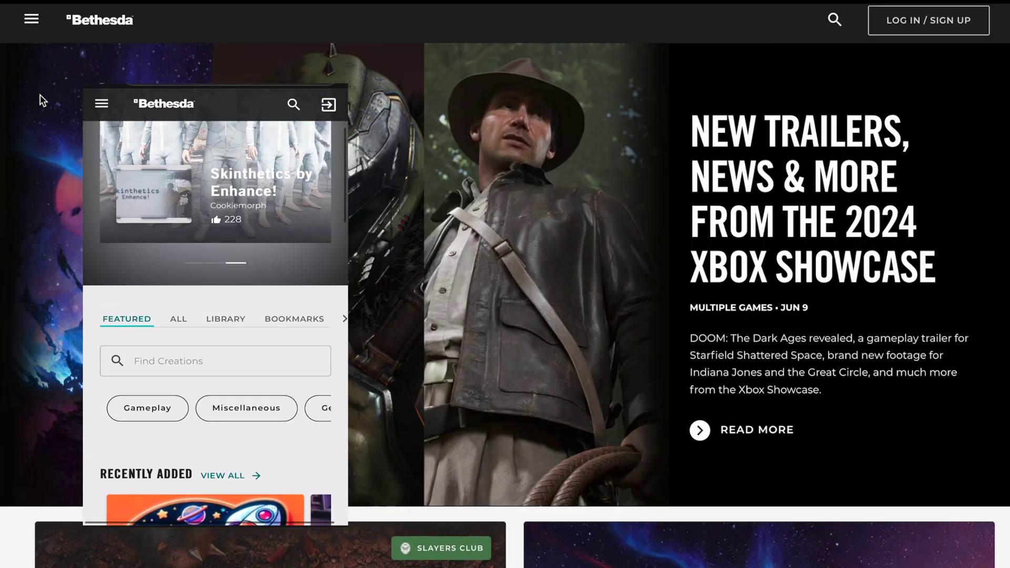
- Go to Starfield Creations from the site menu, view the sign-in and find-my-account forms, then back out
click(33, 22)
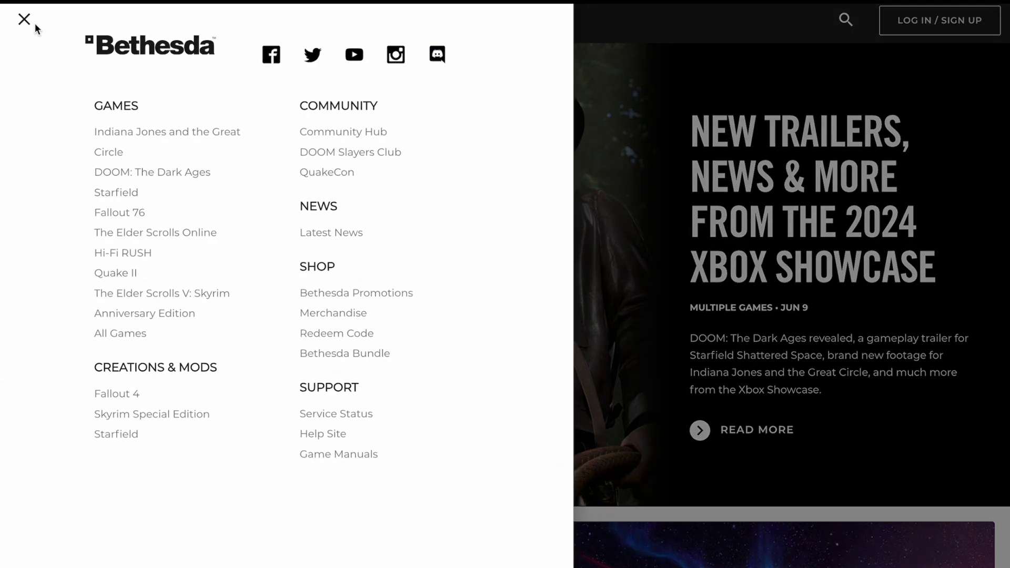
click(115, 434)
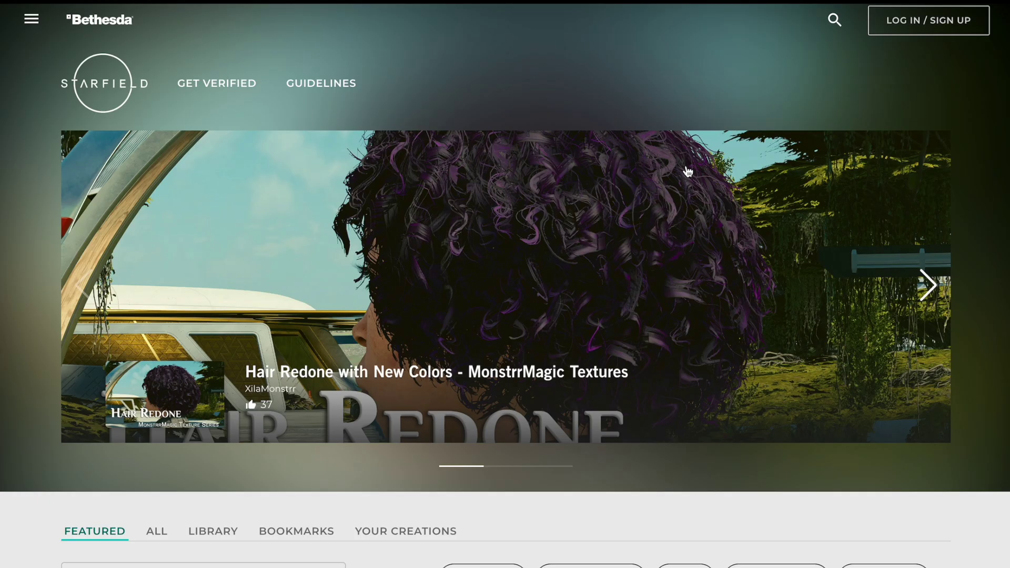
click(915, 27)
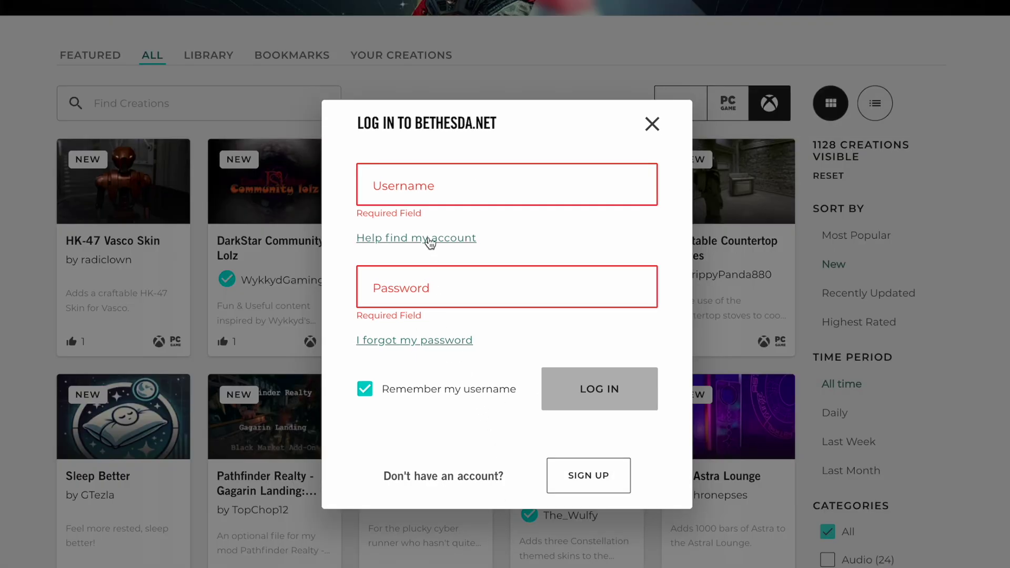
click(430, 240)
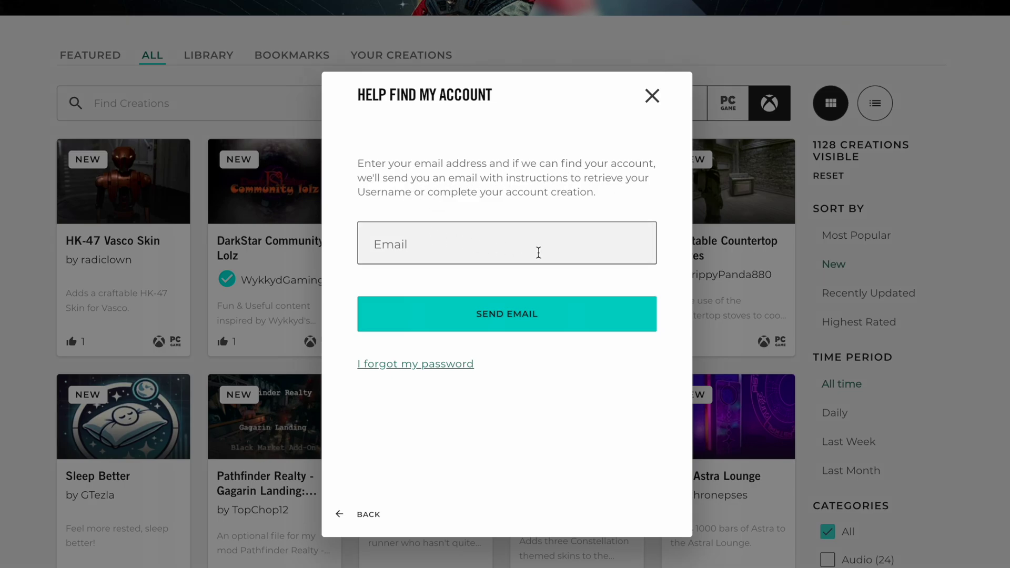
key(alt+Left)
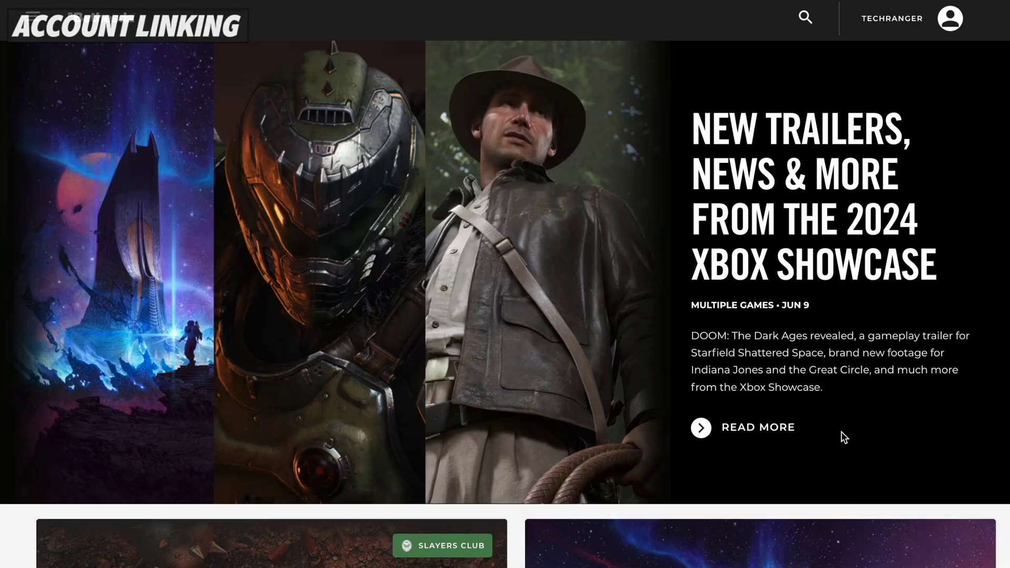
- From Linked Accounts, add a new PlayStation link and continue to its external sign-in page
scroll(841, 435, down, 8)
scroll(841, 435, up, 8)
click(949, 19)
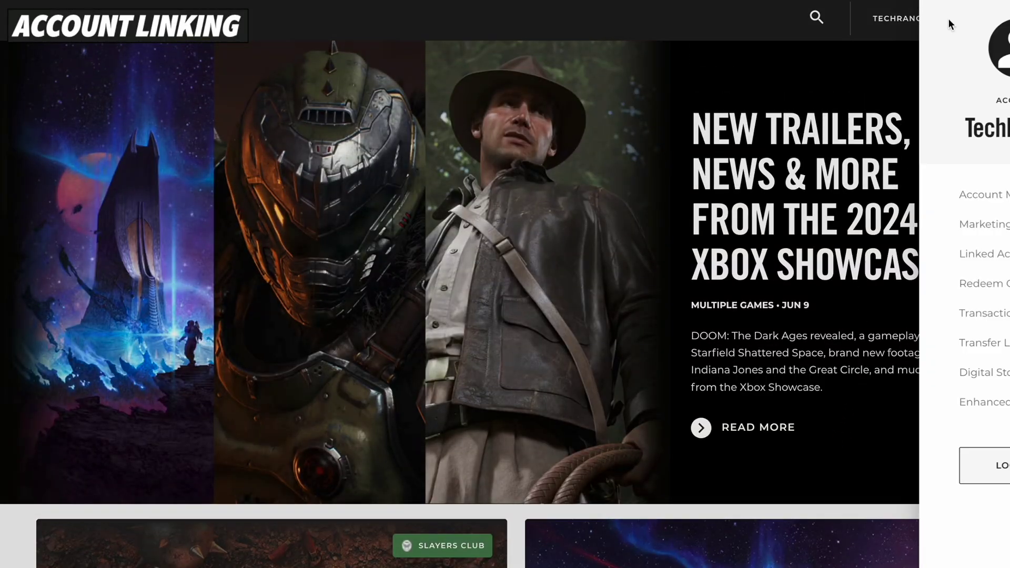
click(913, 255)
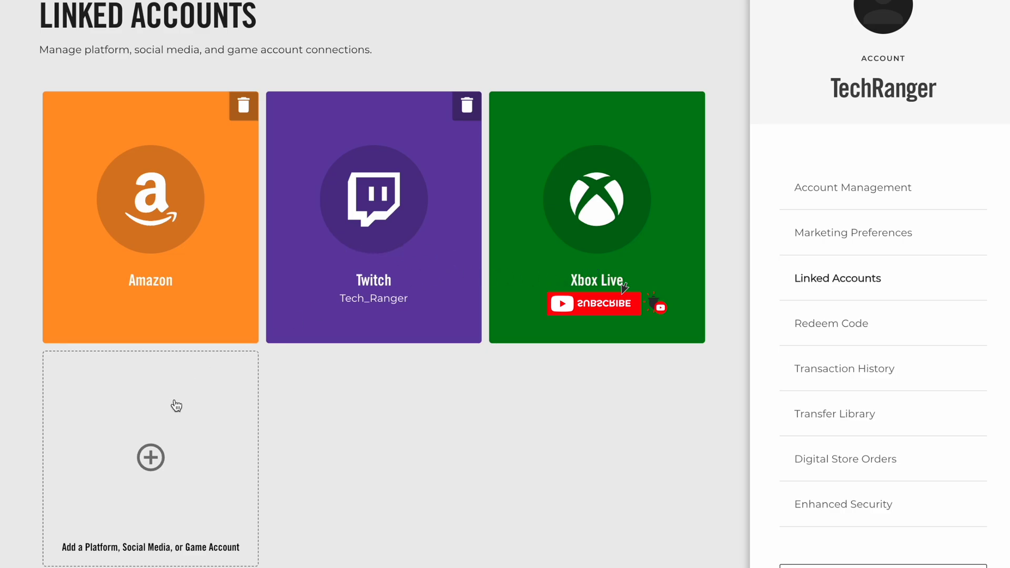
click(157, 459)
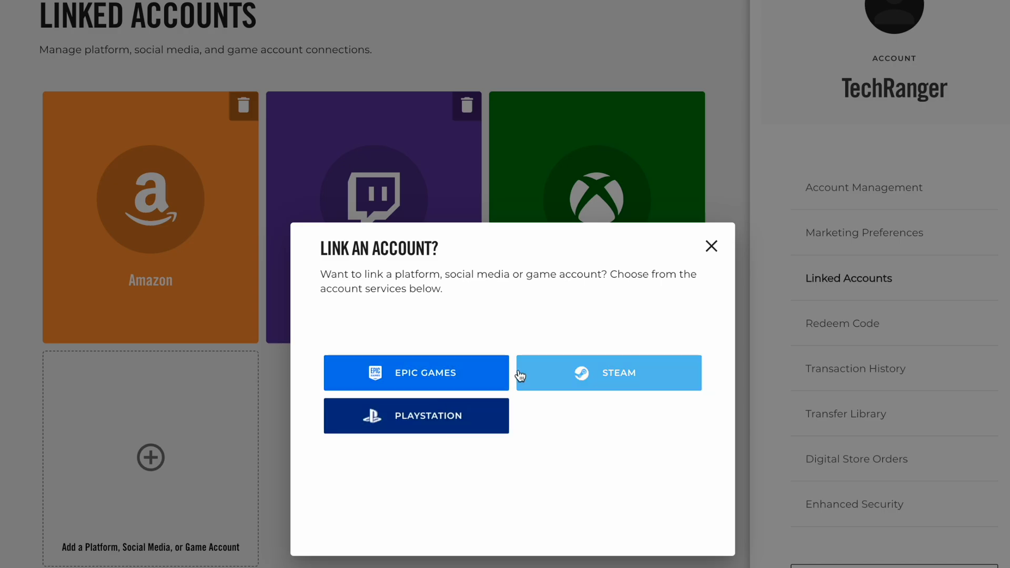
click(484, 417)
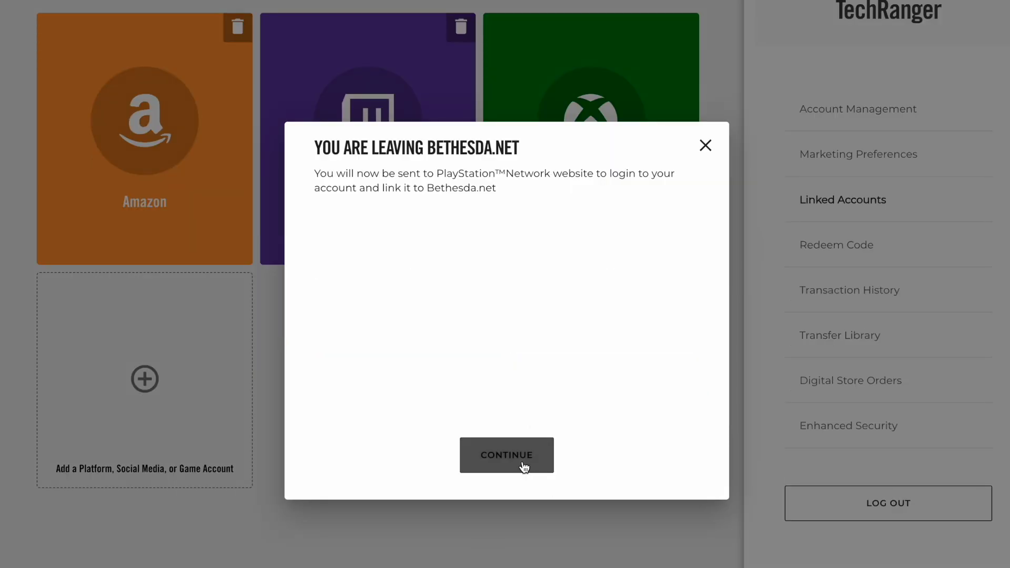
click(524, 466)
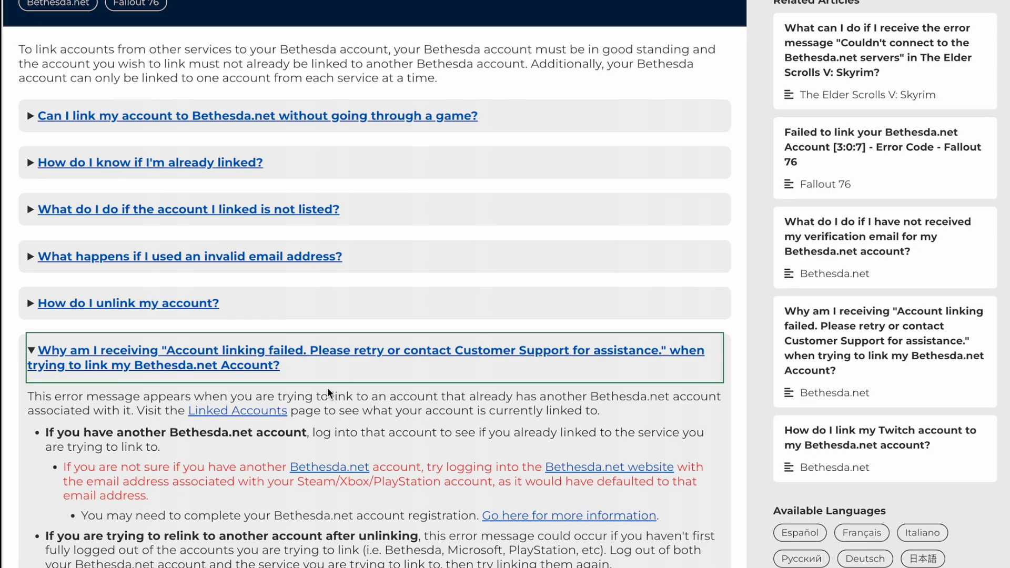
- Scroll down the Xbox account-linking help article through its Linked Accounts image, then step back up
scroll(327, 388, down, 6)
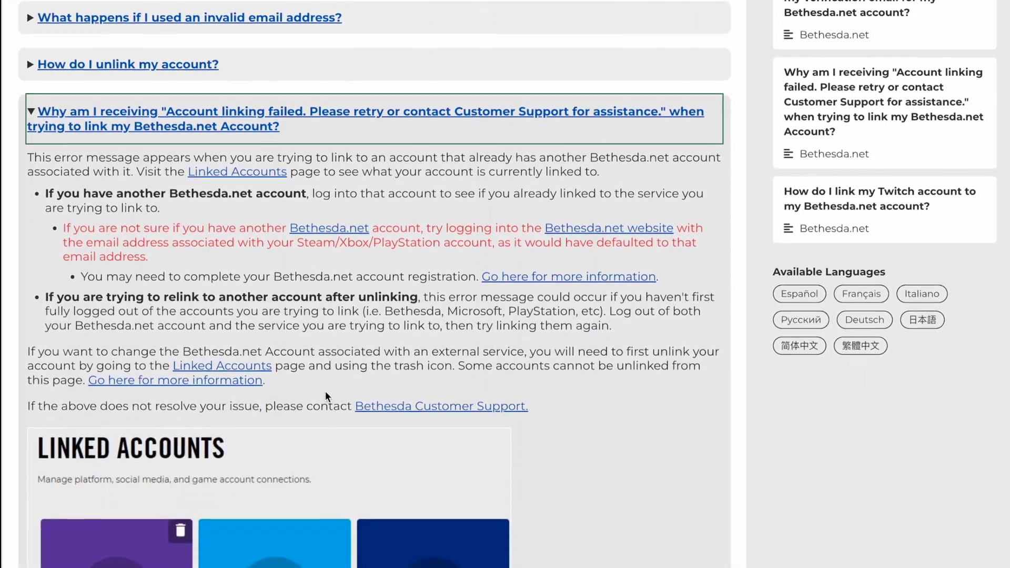
scroll(325, 403, down, 1)
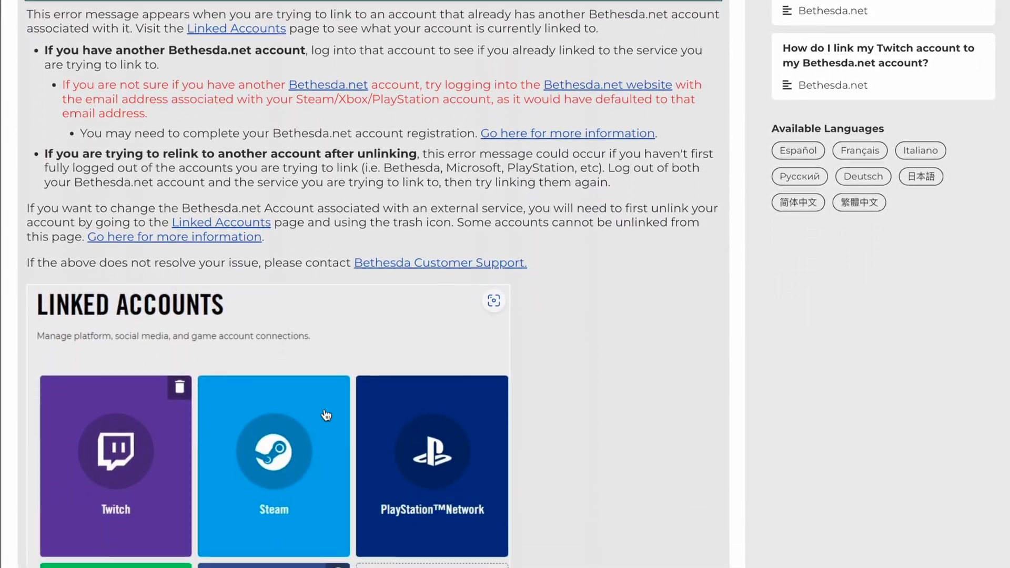
scroll(326, 423, down, 1)
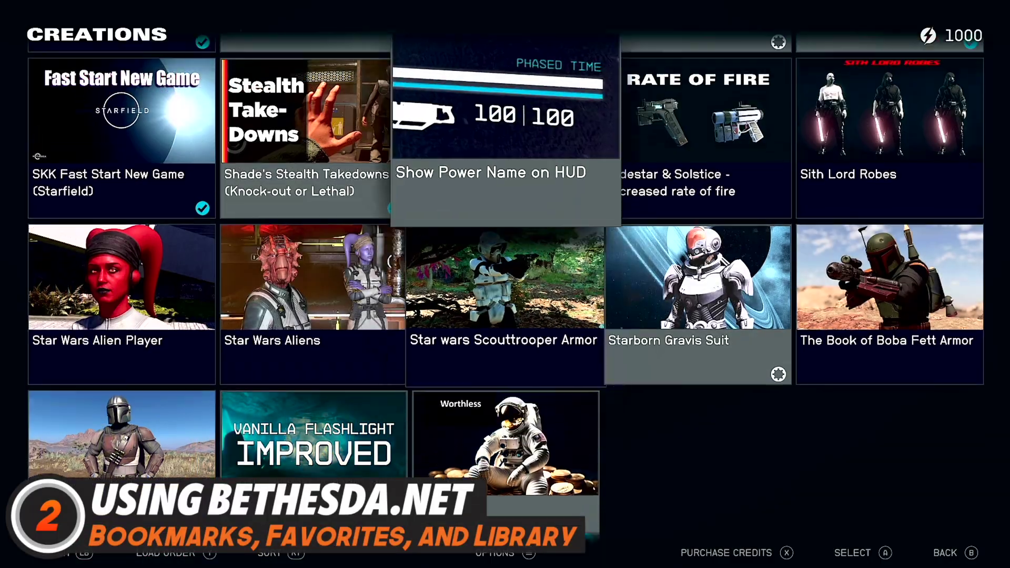
key(Up)
key(Up)
key(Up)
key(Up)
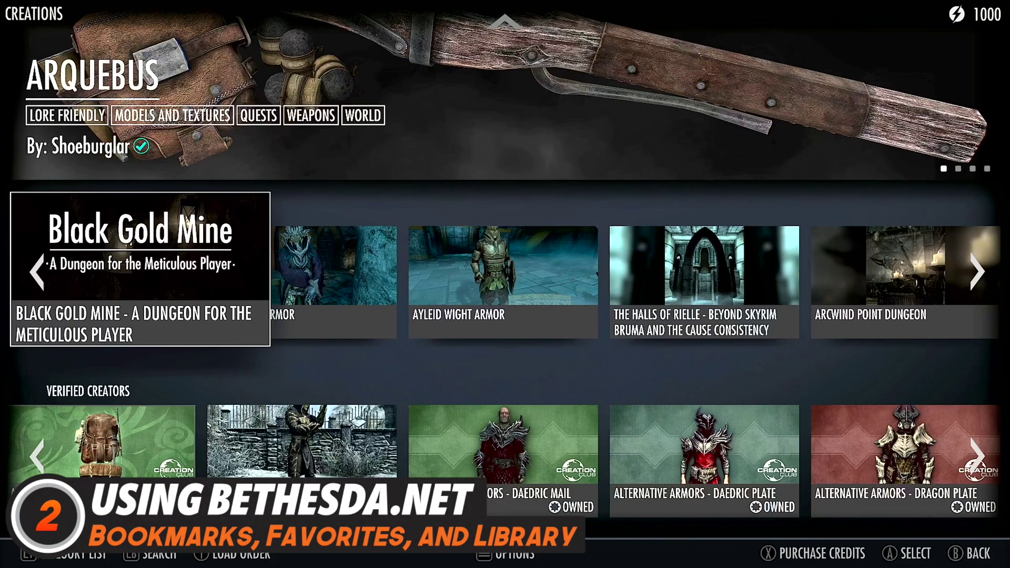
- Browse the Skyrim creations rows, open the Category List, and move up to Bookmarked
key(Down)
key(Down)
key(Down)
key(Down)
key(Down)
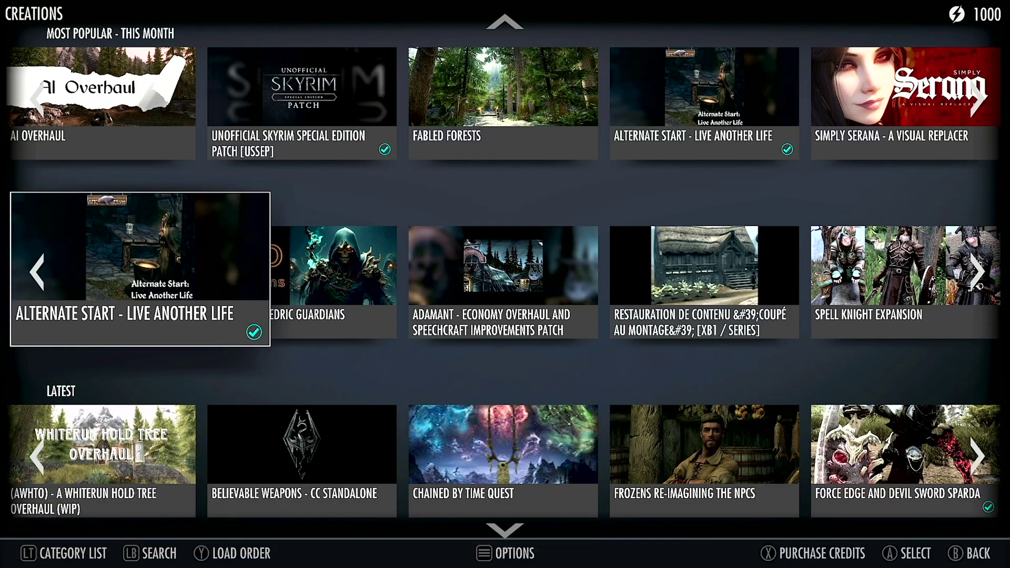
key(Tab)
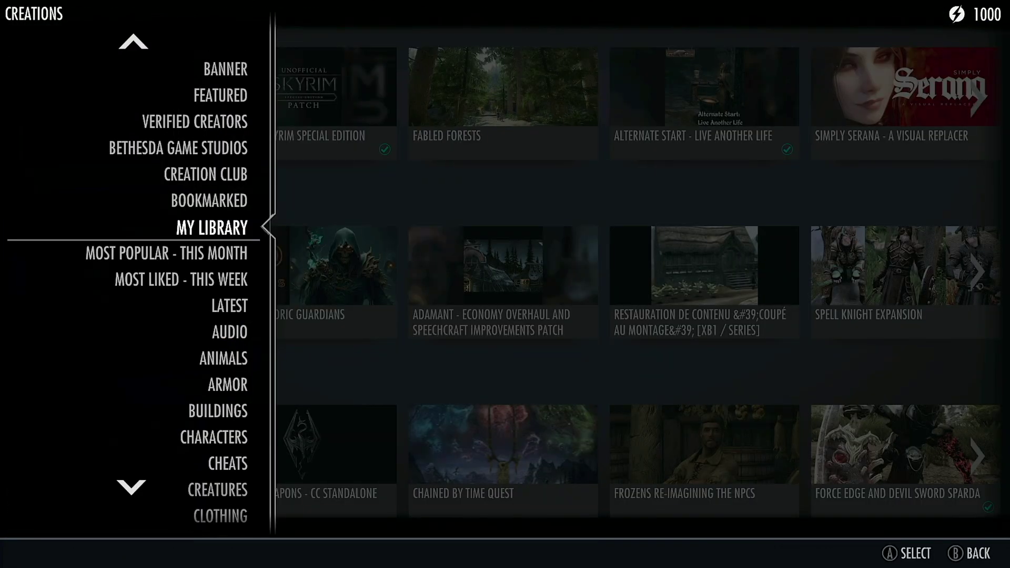
key(Up)
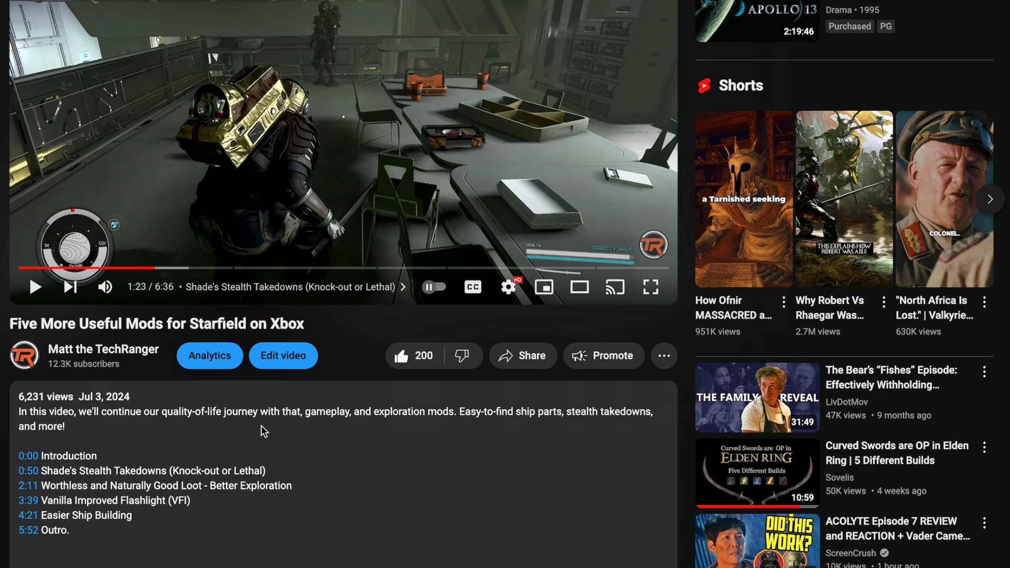
scroll(261, 425, down, 4)
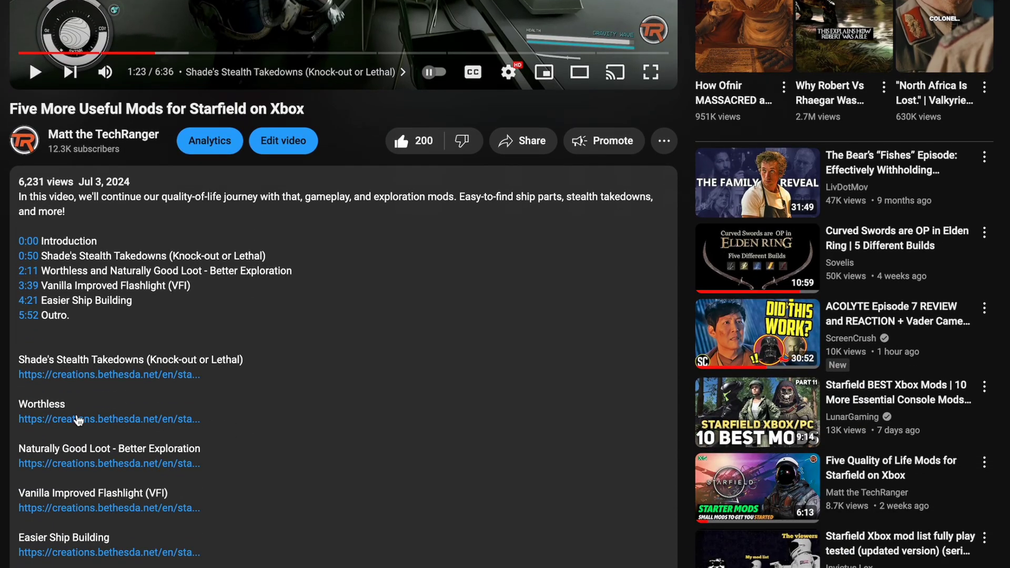
- Open the Worthless mod's Bethesda.net page and scroll through its description, platforms and stats
click(77, 418)
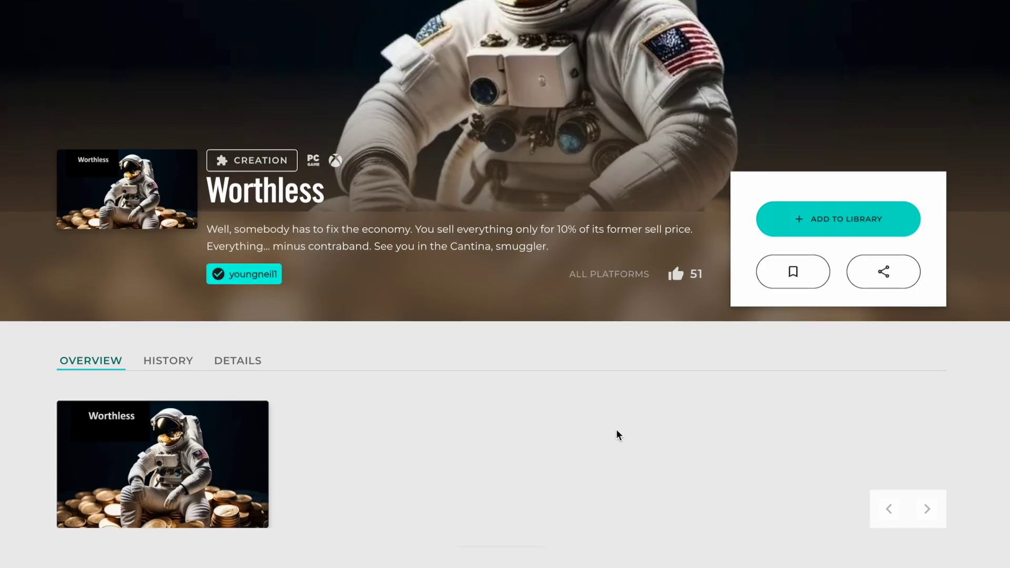
scroll(615, 431, down, 3)
scroll(583, 434, down, 8)
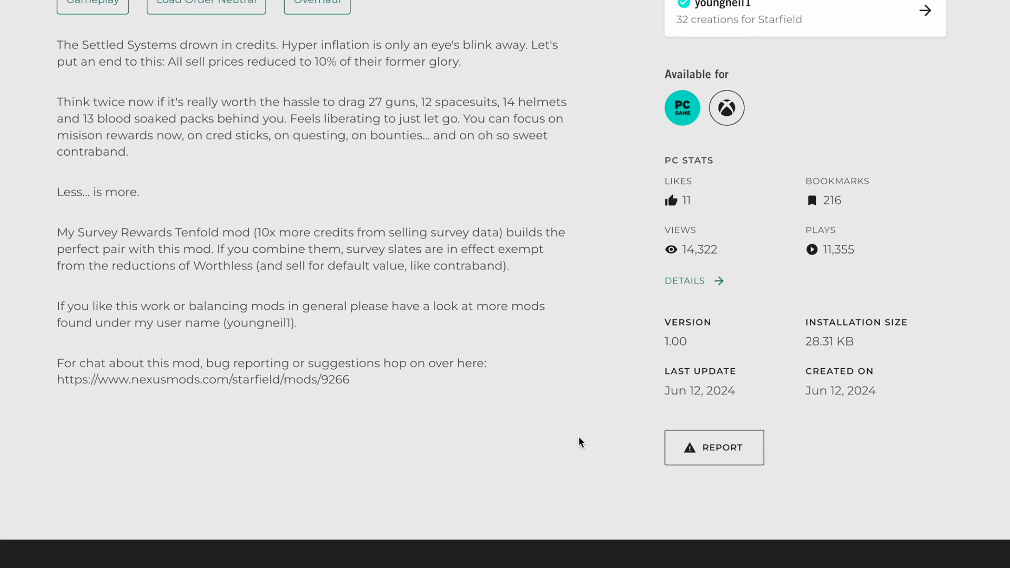
scroll(579, 438, up, 9)
scroll(579, 438, up, 2)
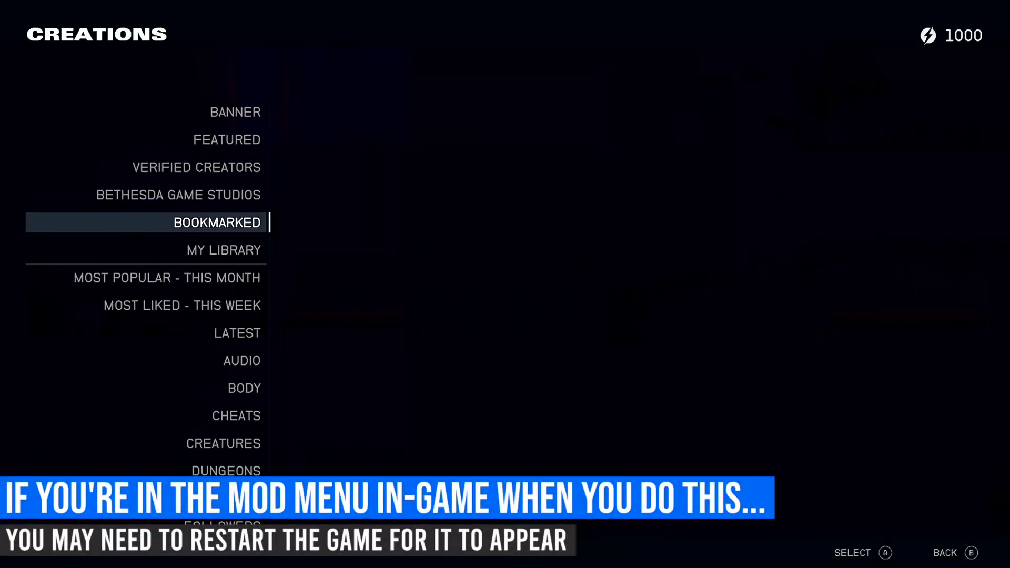
- Switch between Bookmarked and My Library in Starfield, then bring Fallout 4's My Favorites row into view
key(Down)
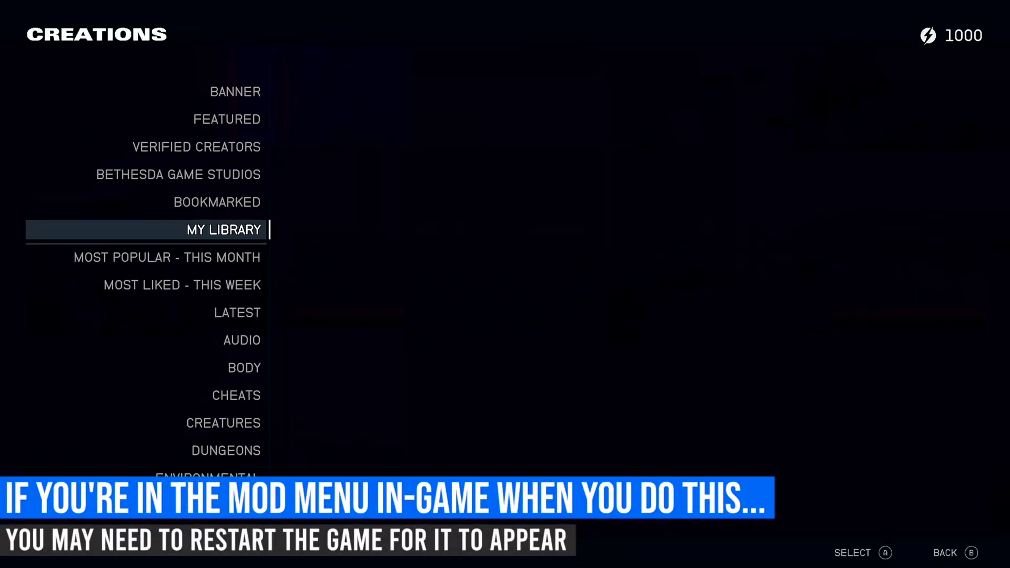
key(Up)
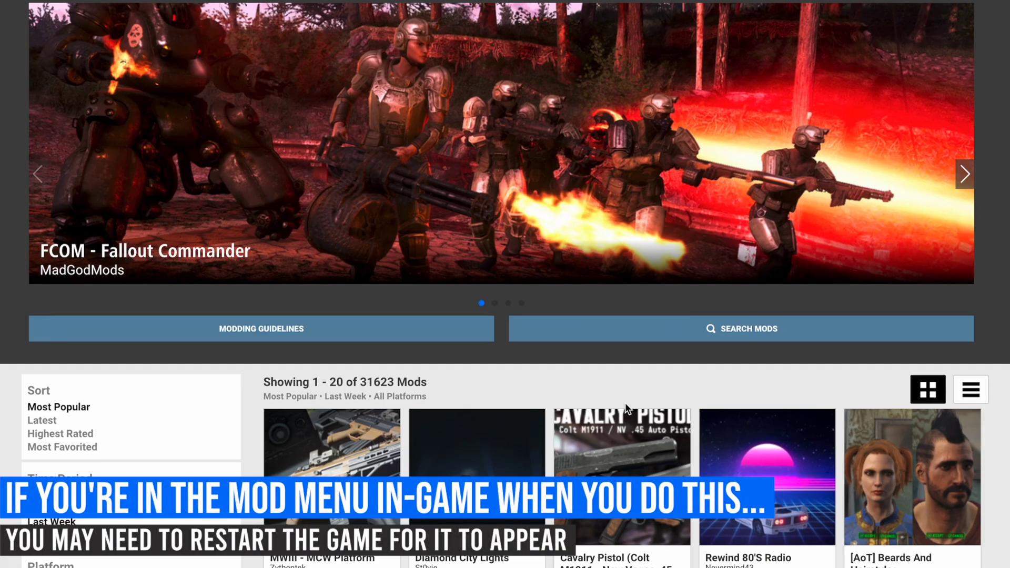
scroll(625, 402, down, 5)
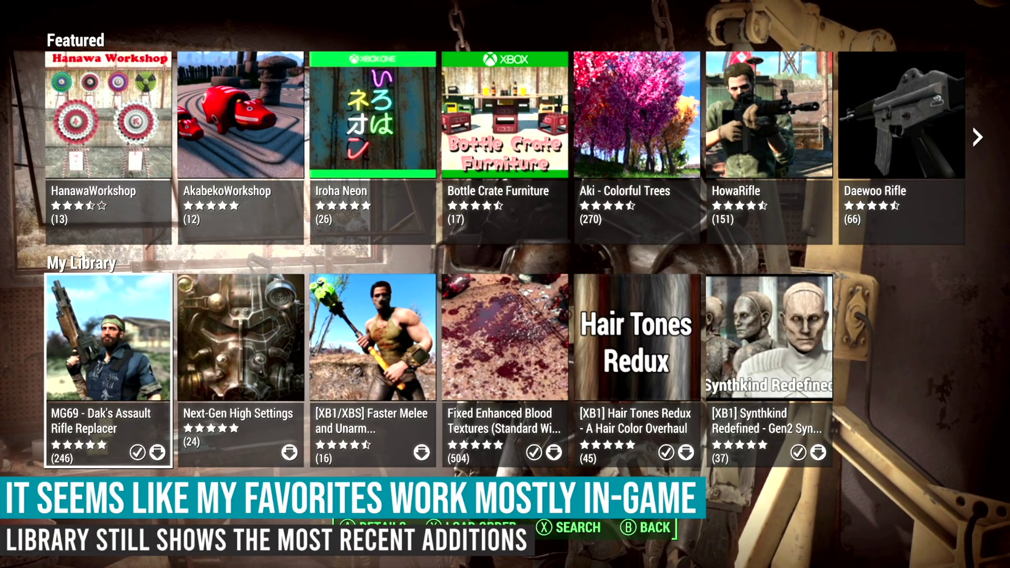
key(Down)
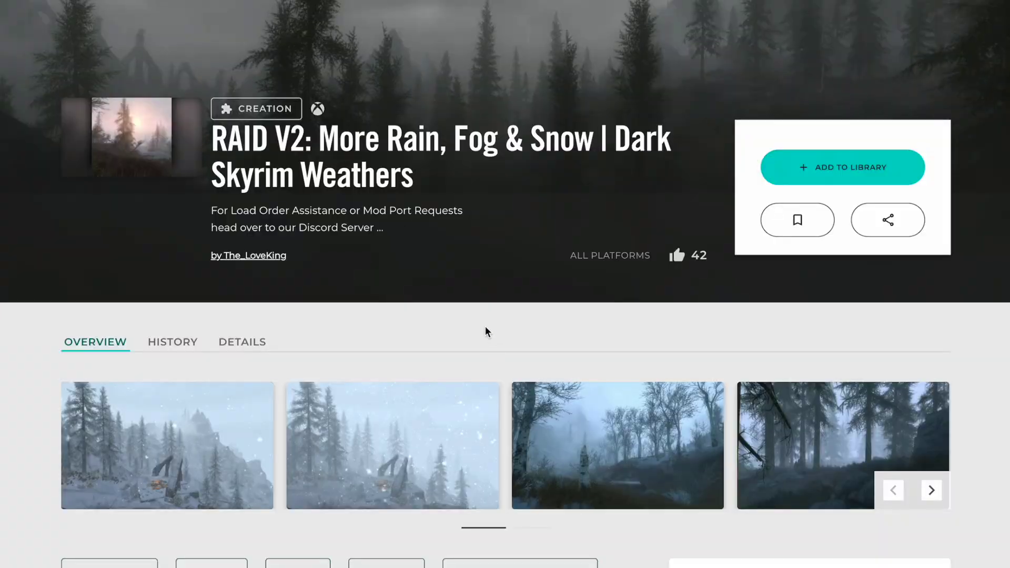
- Scroll the RAID V2: More Rain, Fog & Snow creation page down and back up to its Bookmark button
scroll(484, 331, down, 8)
scroll(401, 305, up, 8)
scroll(399, 304, up, 1)
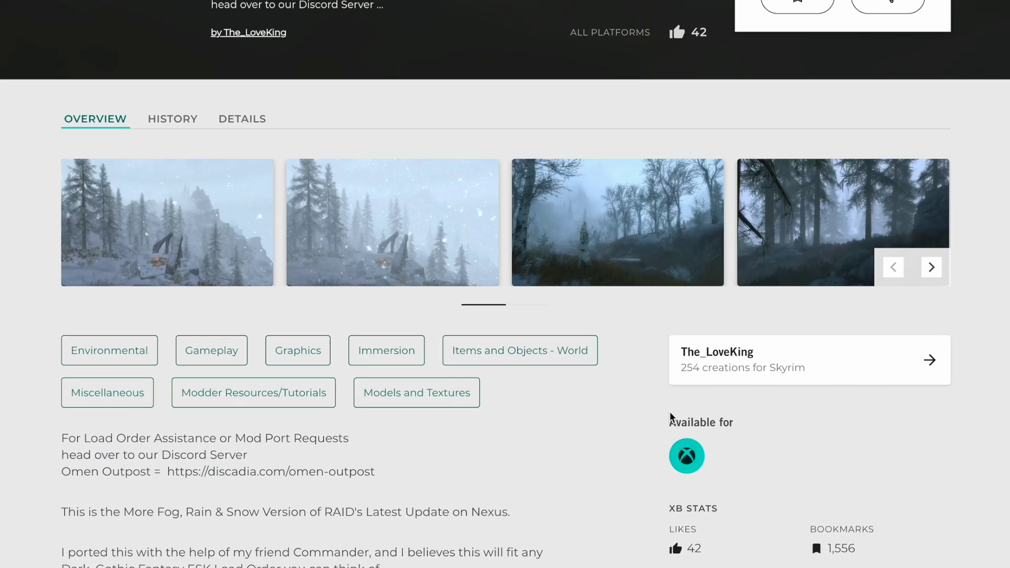
scroll(743, 178, up, 4)
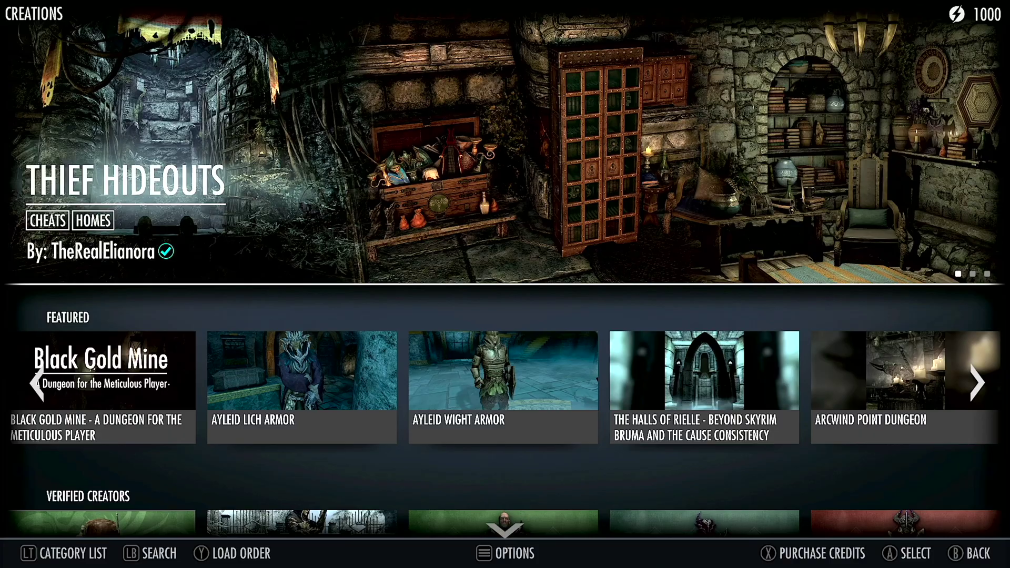
- Open My Library from the category list and move down to the end of the library
key(Tab)
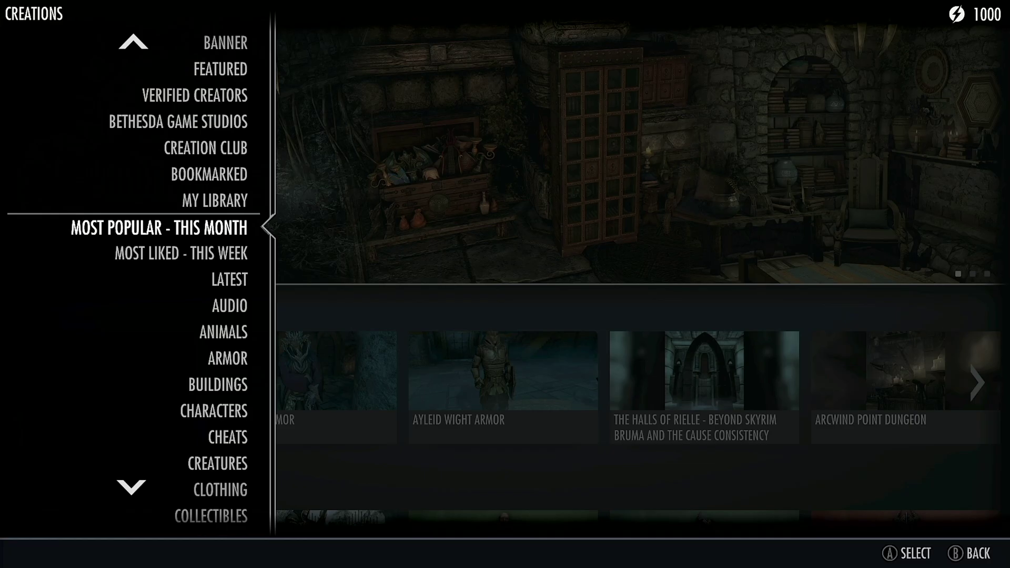
key(Return)
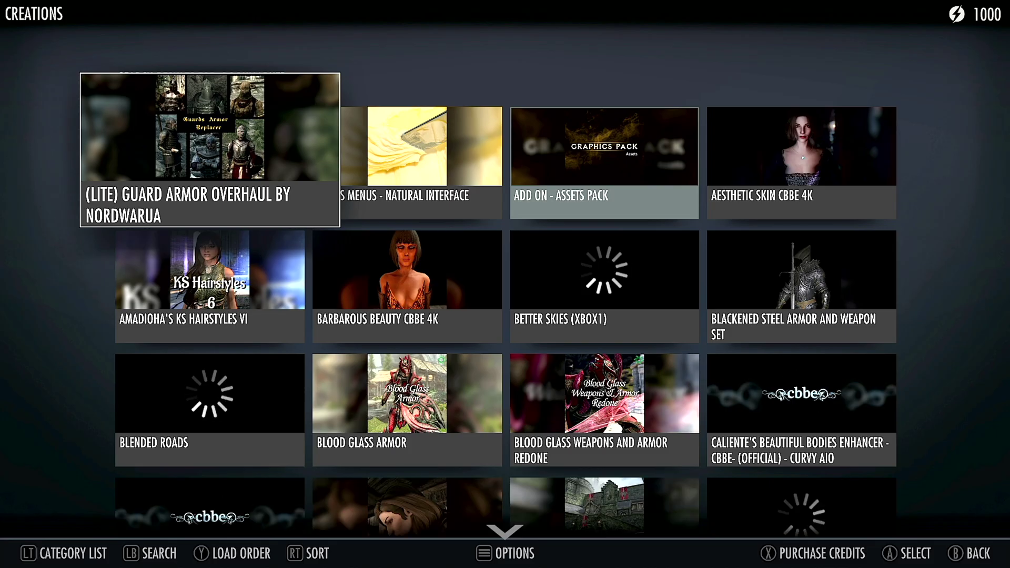
key(Down)
key(Down)
key(Down)
key(Down)
key(Down)
key(Down)
key(Down)
key(Down)
key(Down)
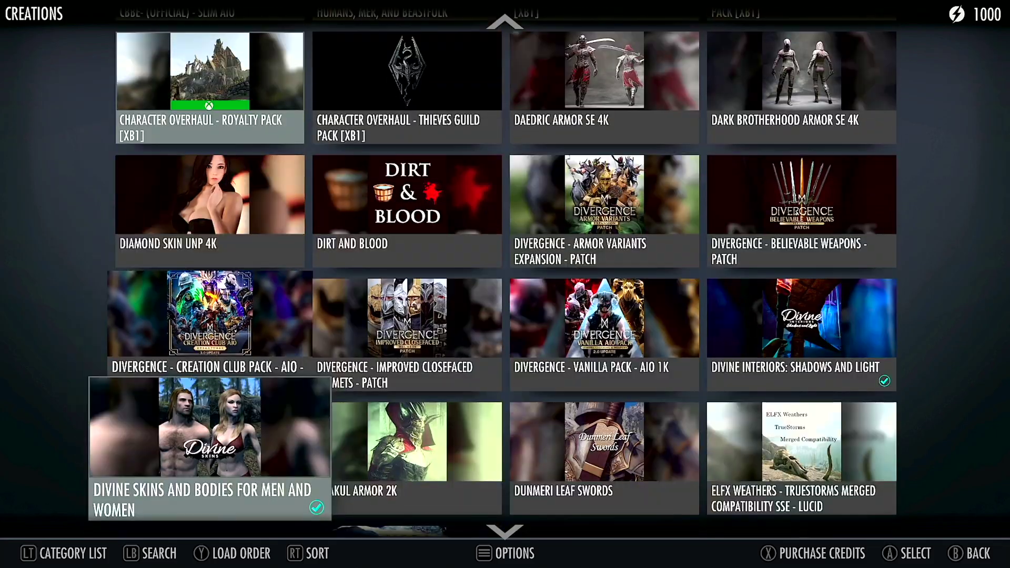
key(Down)
key(Down)
key(Down)
key(Down)
key(Down)
key(Down)
key(Down)
key(Down)
key(Down)
key(Down)
key(Down)
key(Down)
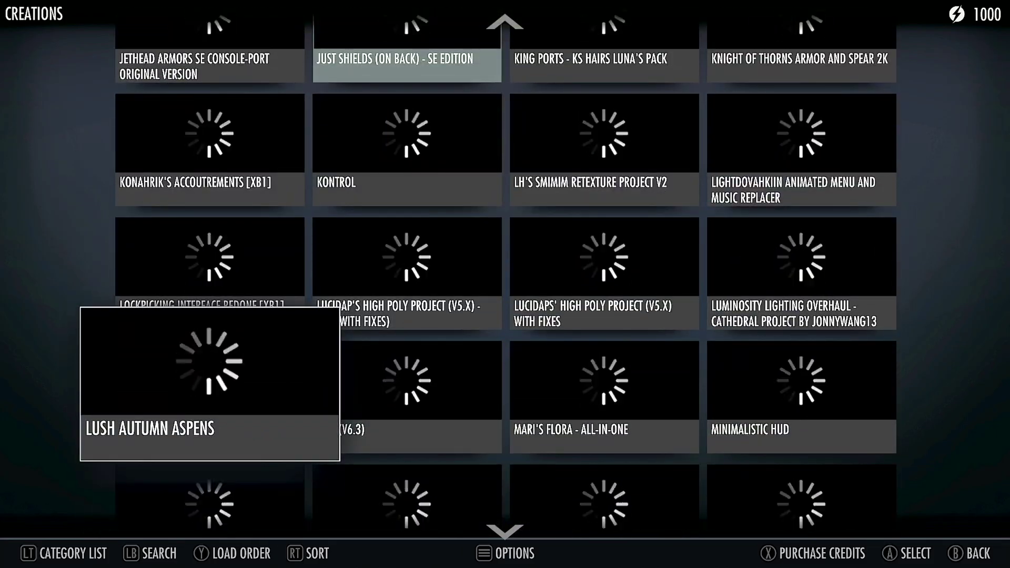
key(Down)
key(Down)
key(Down)
key(Down)
key(Down)
key(Down)
key(Down)
key(Down)
key(Down)
key(Down)
key(Down)
key(Down)
key(Down)
key(Down)
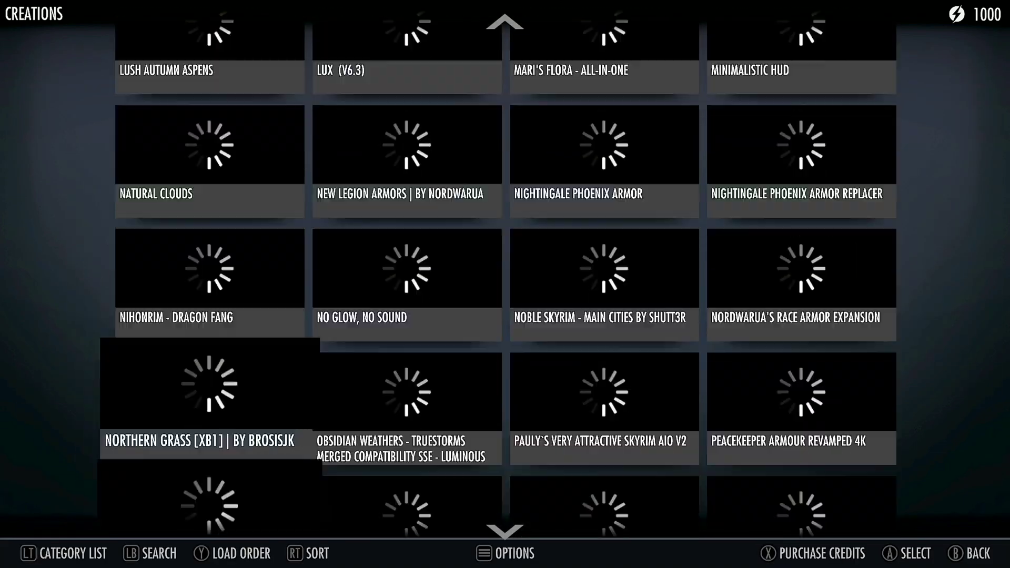
key(Down)
key(Down)
key(Down)
key(Down)
key(Down)
key(Down)
key(Down)
key(Down)
key(Down)
key(Down)
key(Down)
key(Down)
key(Down)
key(Down)
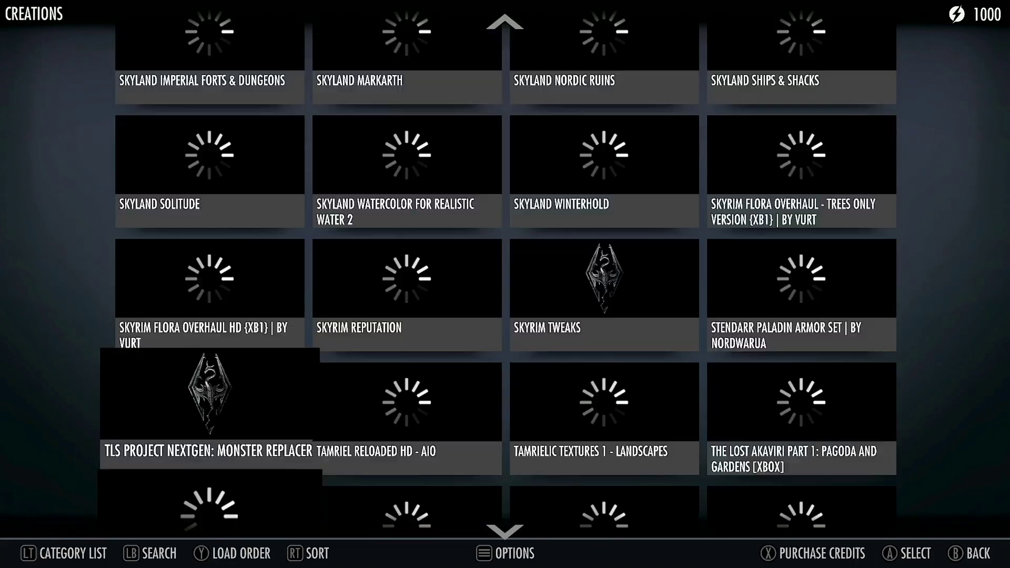
key(Down)
key(Down)
key(Down)
key(Down)
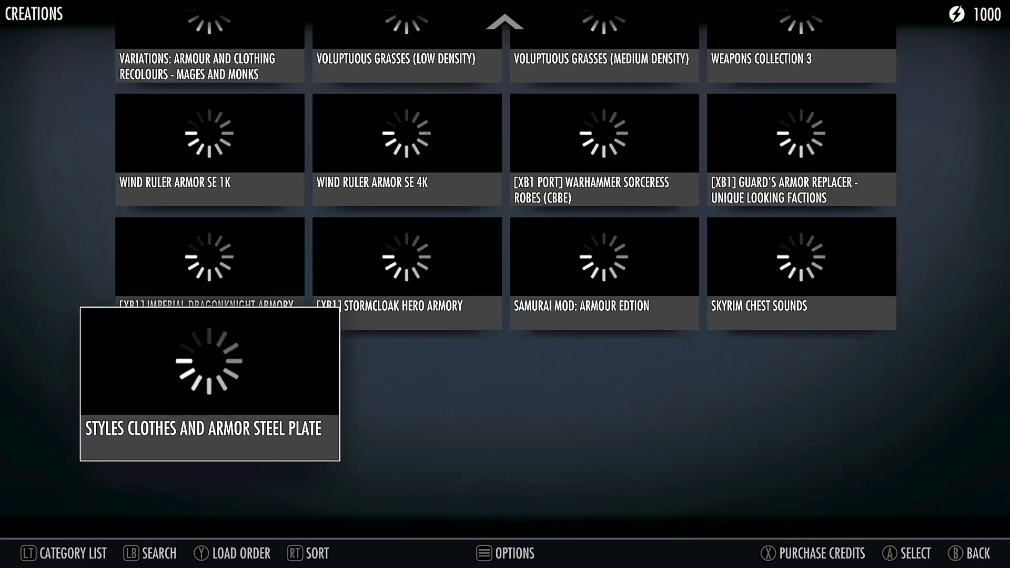
- Move back up past TLS Project Nextgen and Skyrim Flora Overhaul HD to Skyland Solitude
key(Up)
key(Up)
key(Up)
key(Up)
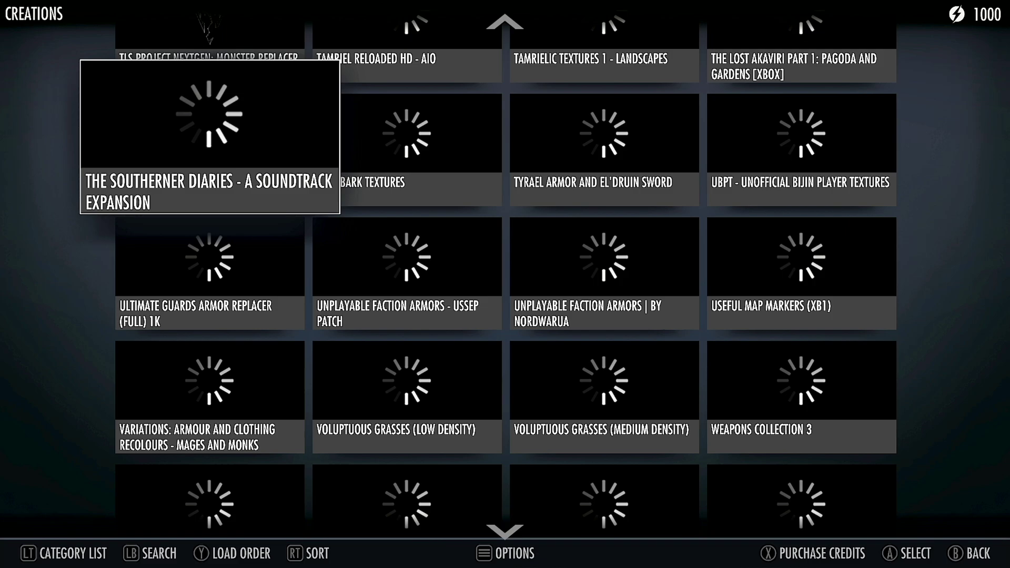
key(Up)
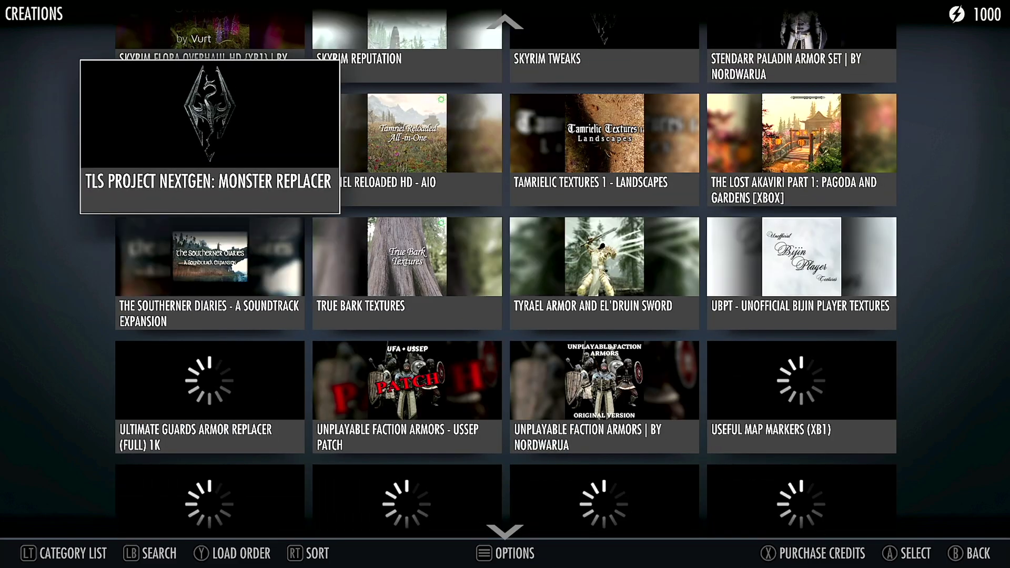
key(Up)
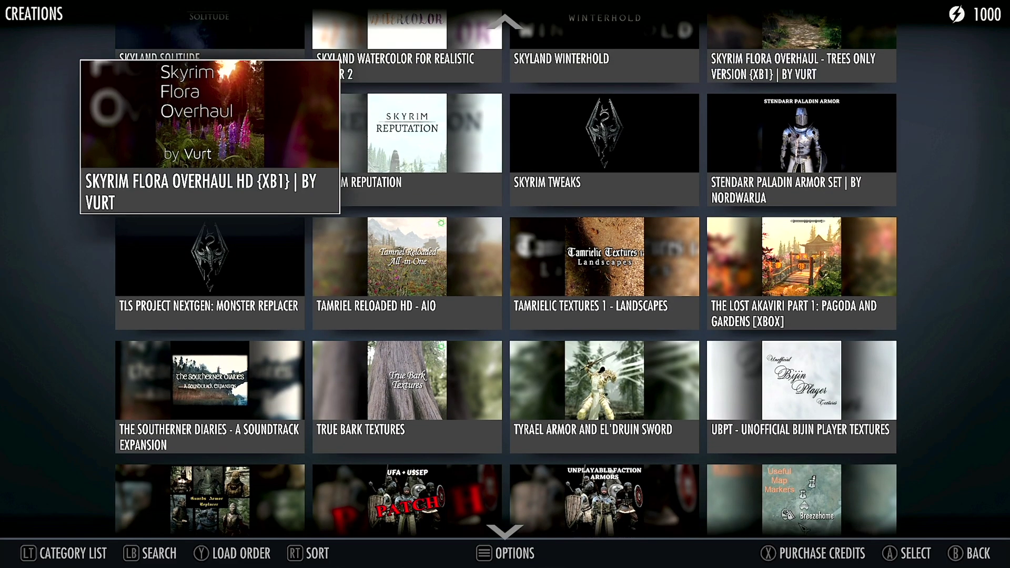
key(Up)
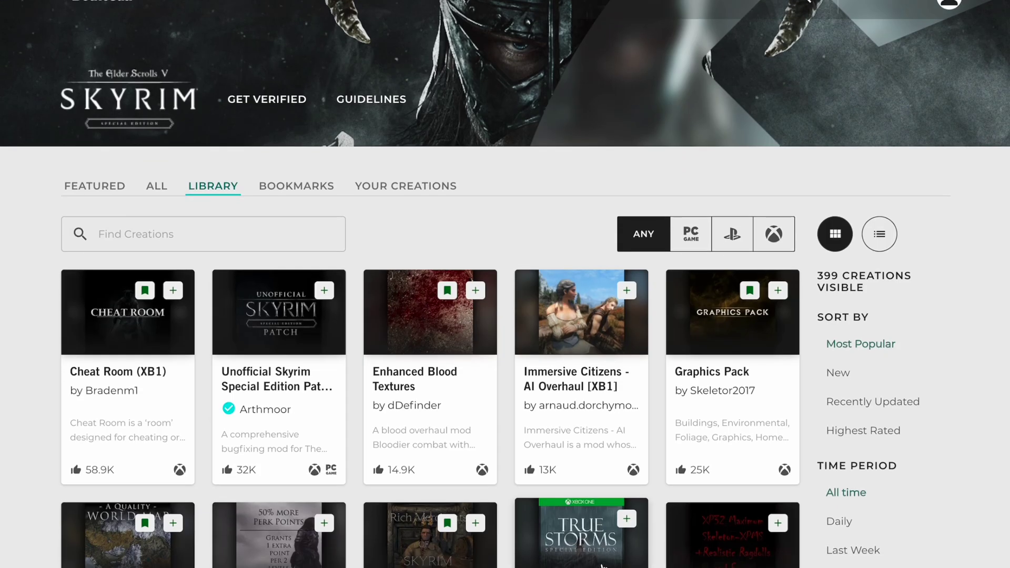
scroll(596, 556, down, 10)
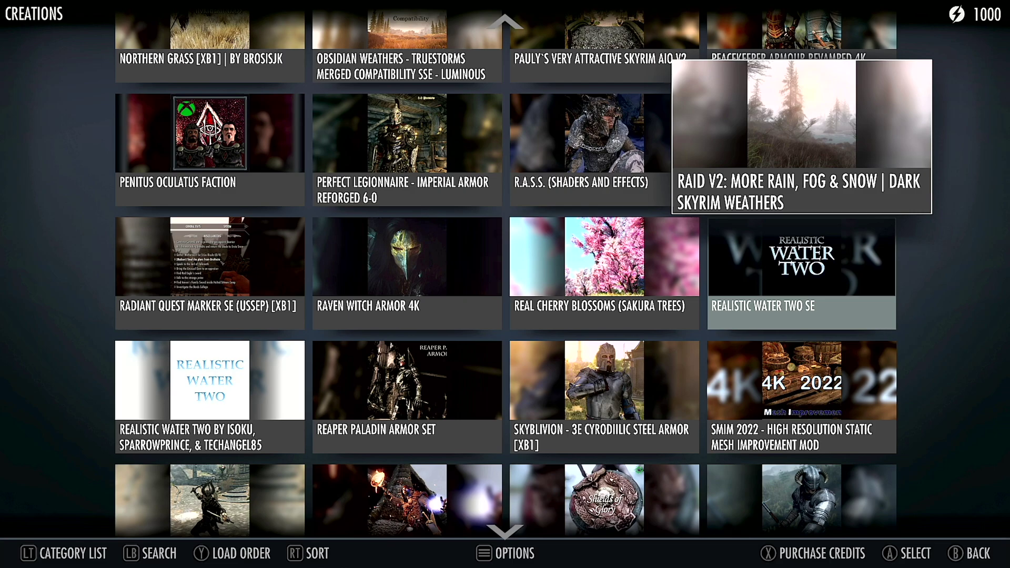
- Open the RAID V2 detail page, then list all 1190 Starfield creations by Most Popular
key(Return)
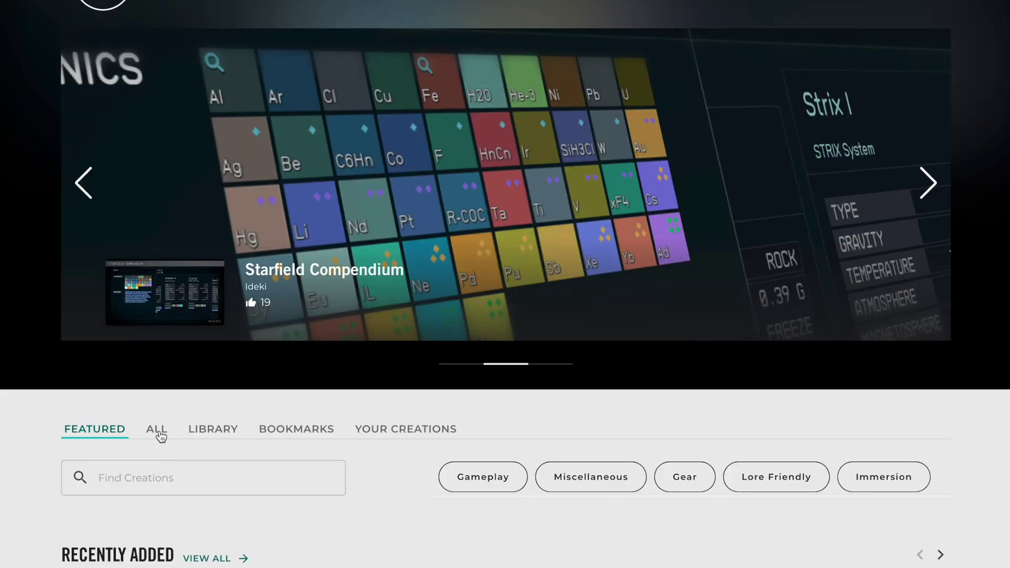
click(159, 430)
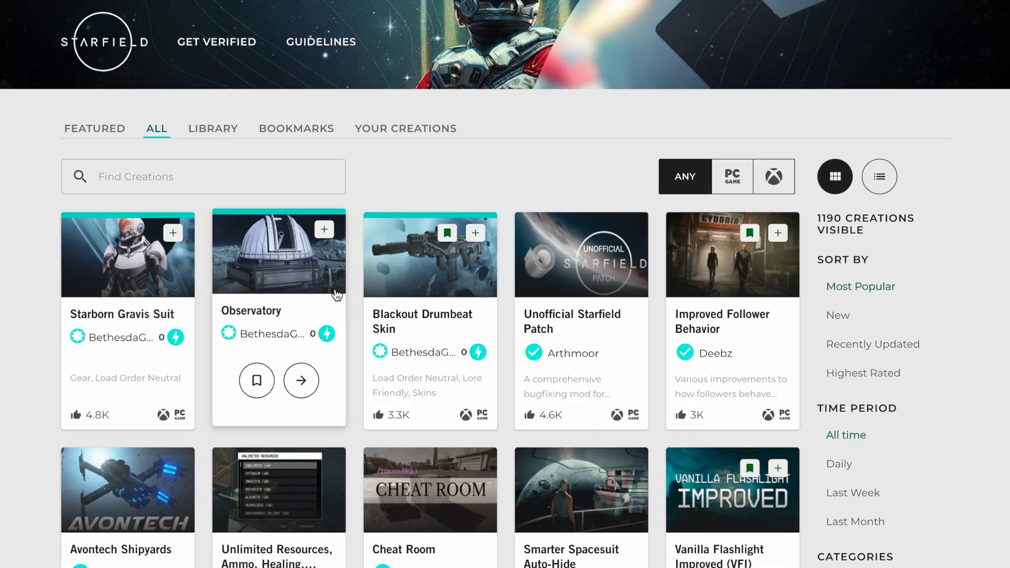
- Filter the Starfield creations to Xbox and sort them by New
mouse_move(606, 293)
click(772, 184)
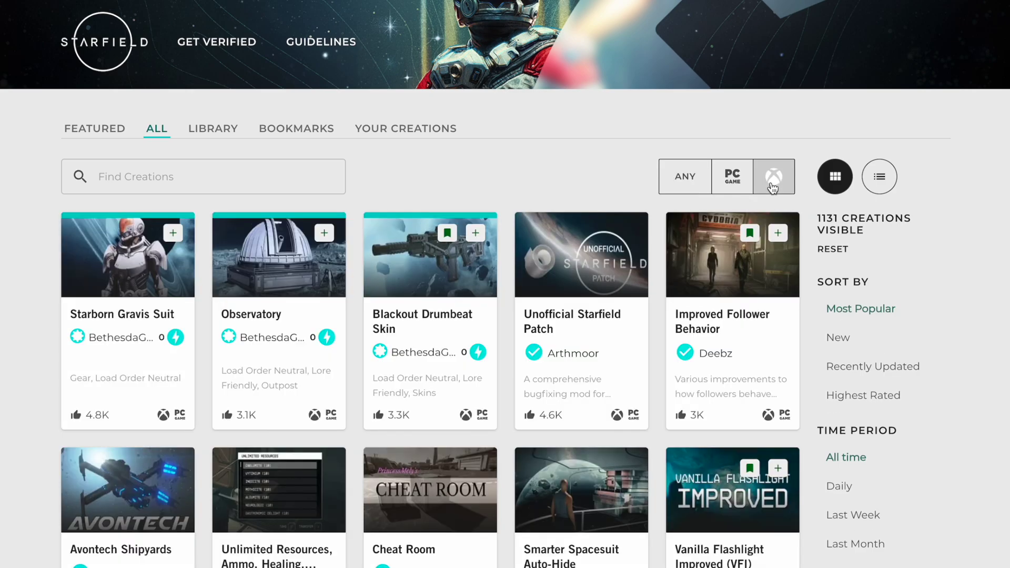
click(839, 342)
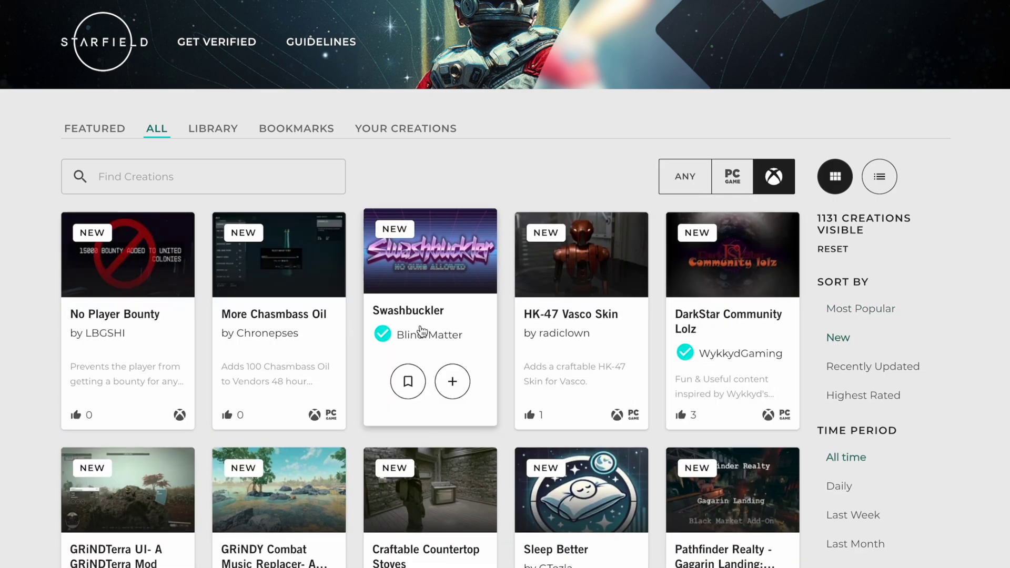
scroll(426, 328, down, 4)
scroll(428, 322, down, 9)
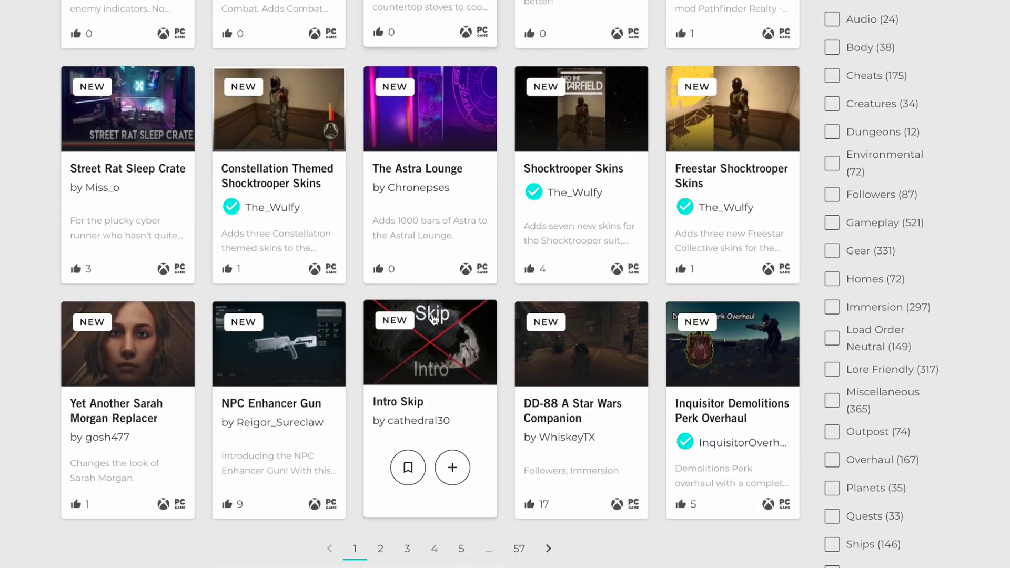
scroll(437, 319, up, 11)
scroll(437, 318, up, 3)
- Show all Skyrim creations filtered to the Xbox platform
click(160, 128)
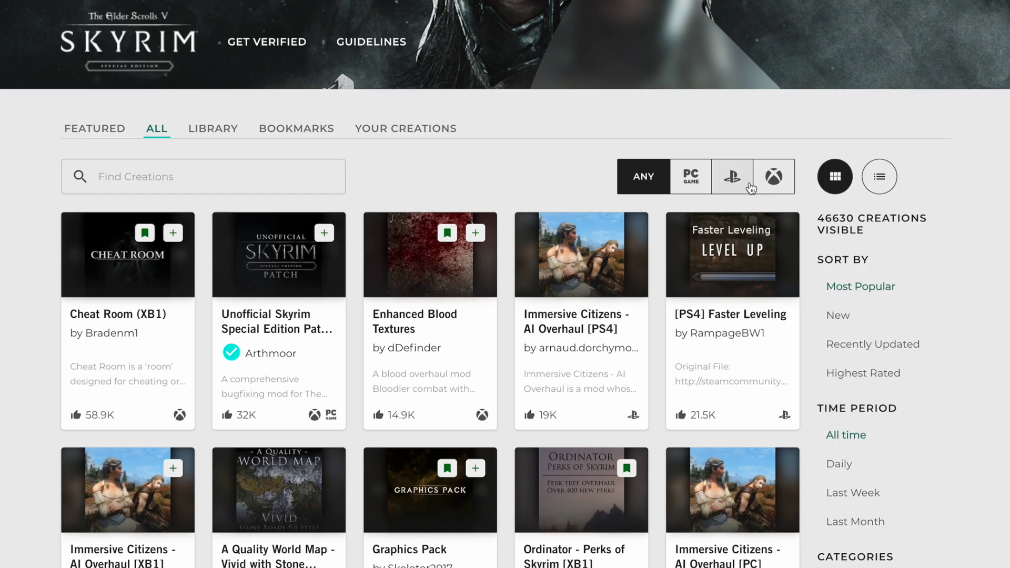
click(772, 182)
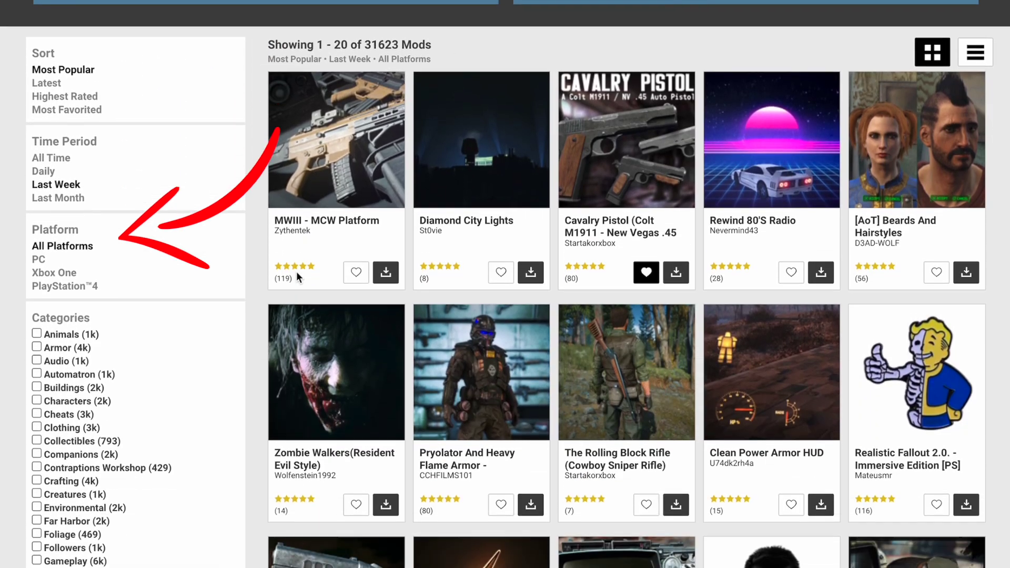
scroll(295, 271, down, 1)
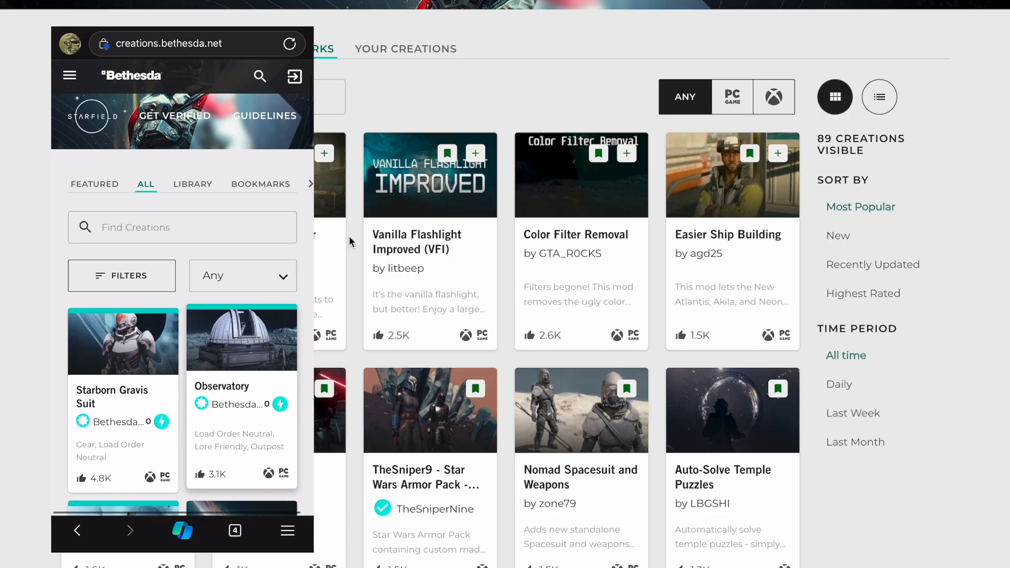
- Close the Filters sheet and search Starfield creations for 'star wars', returning 131 results
scroll(349, 236, down, 5)
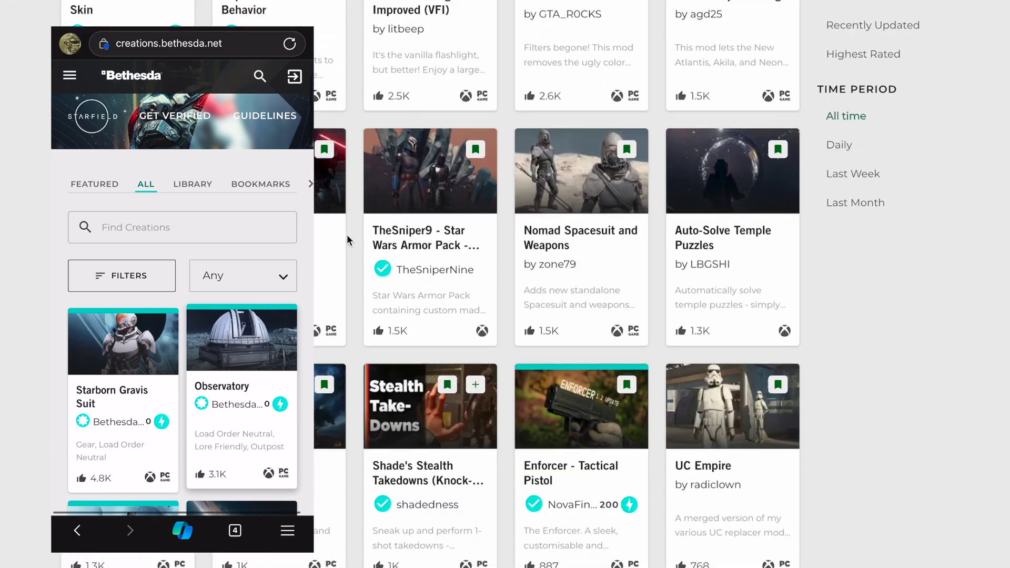
scroll(346, 234, up, 5)
scroll(182, 315, down, 3)
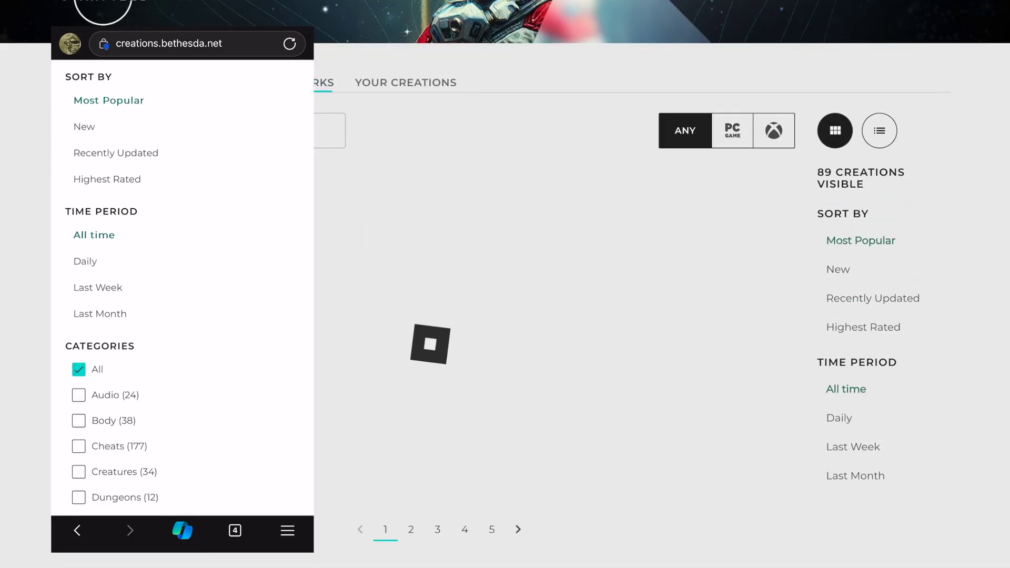
scroll(579, 316, down, 5)
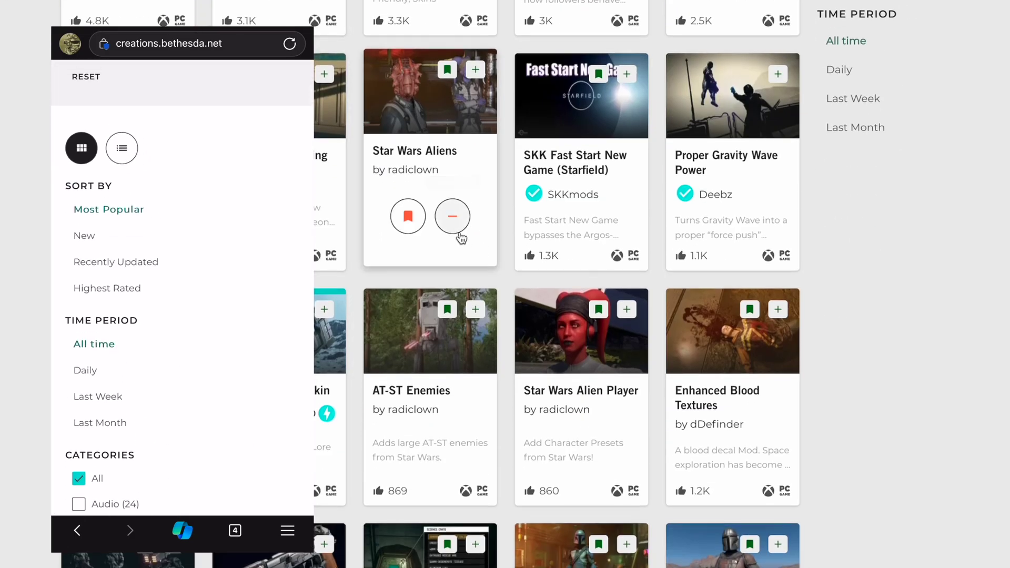
scroll(481, 241, up, 5)
scroll(182, 315, up, 2)
key(Escape)
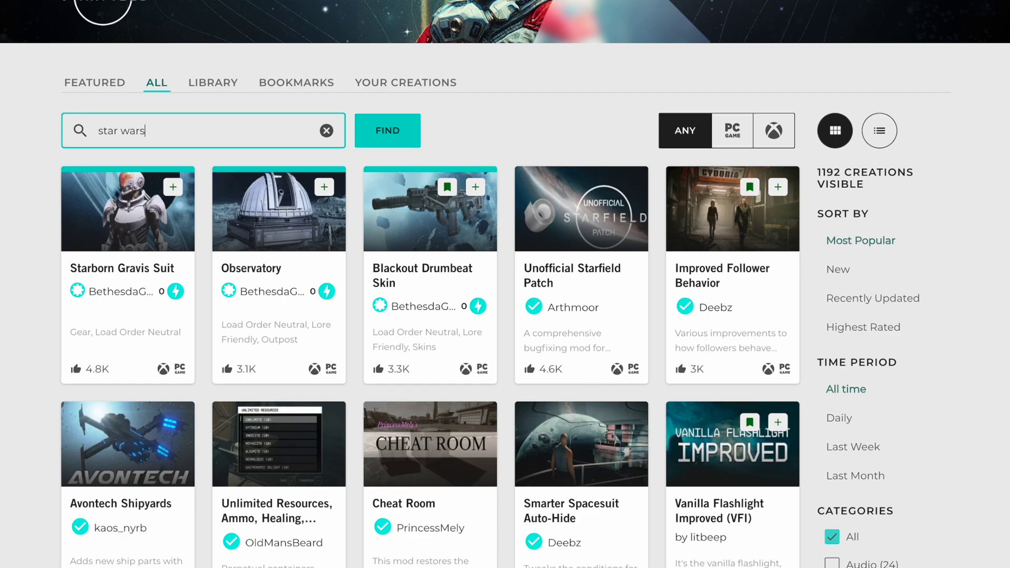
key(Return)
mouse_move(329, 366)
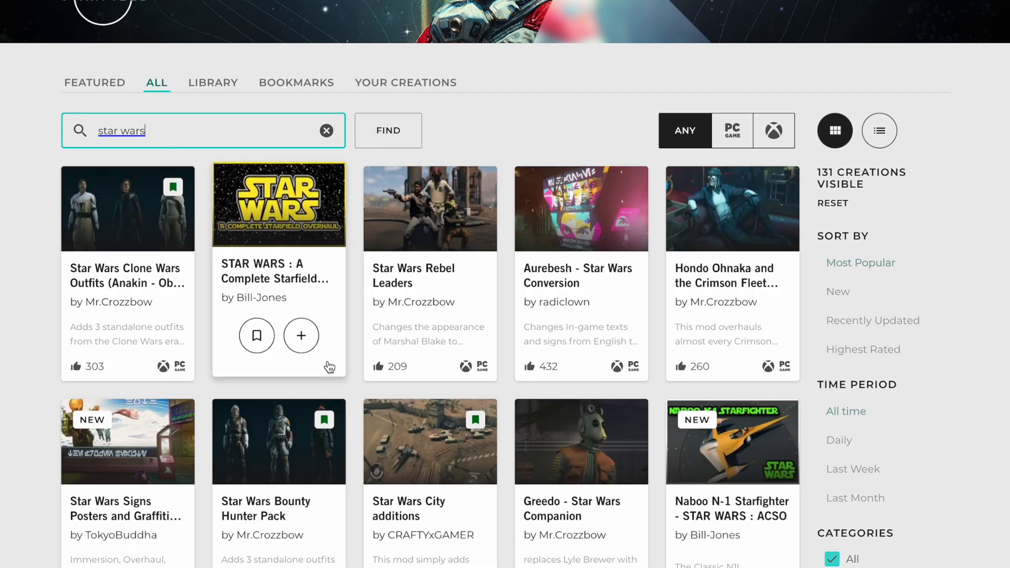
scroll(329, 366, down, 8)
scroll(334, 365, up, 6)
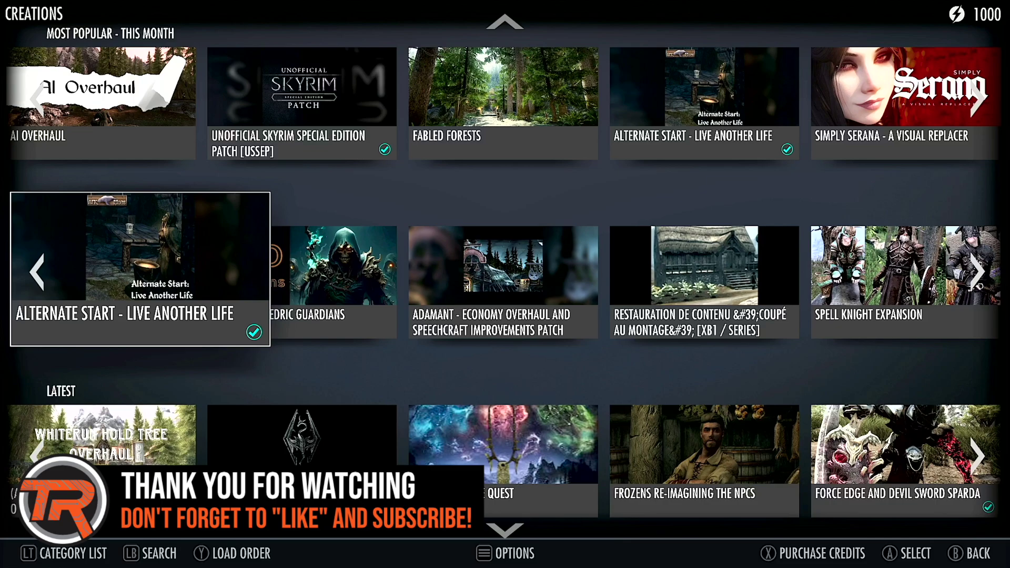
- Move to the My Library category and bring the My Favorites row into view
key(Left)
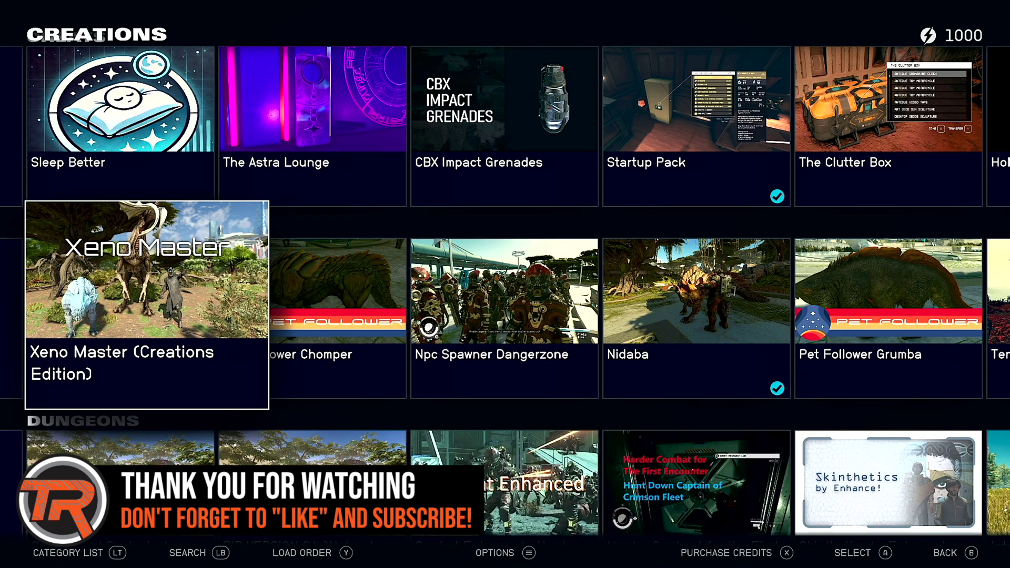
key(Left)
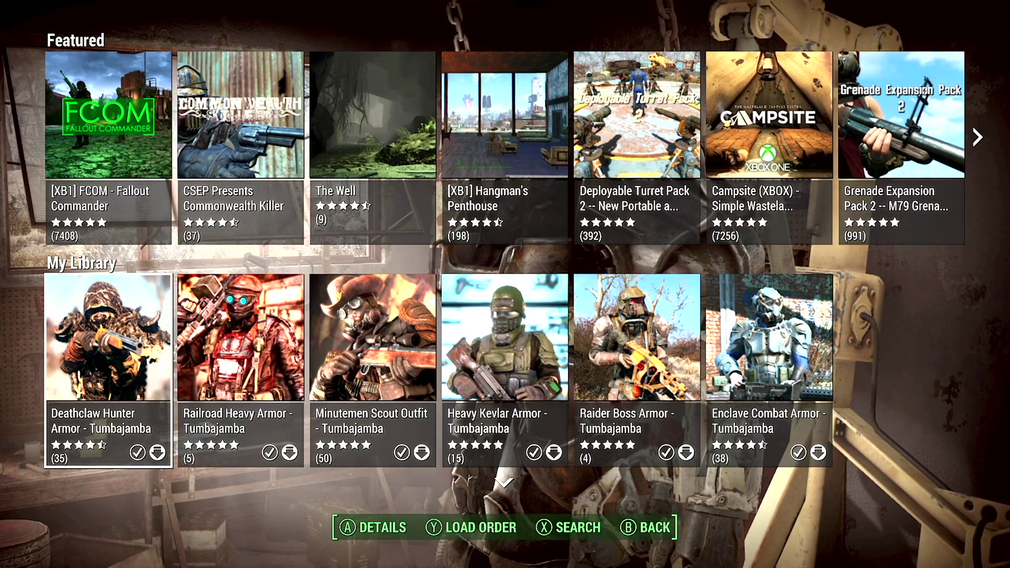
key(Down)
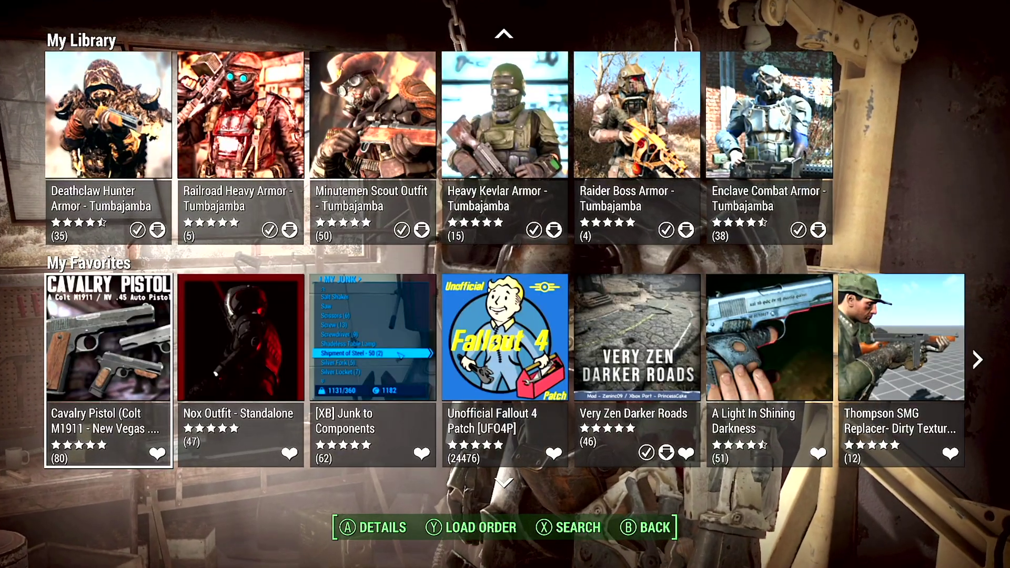